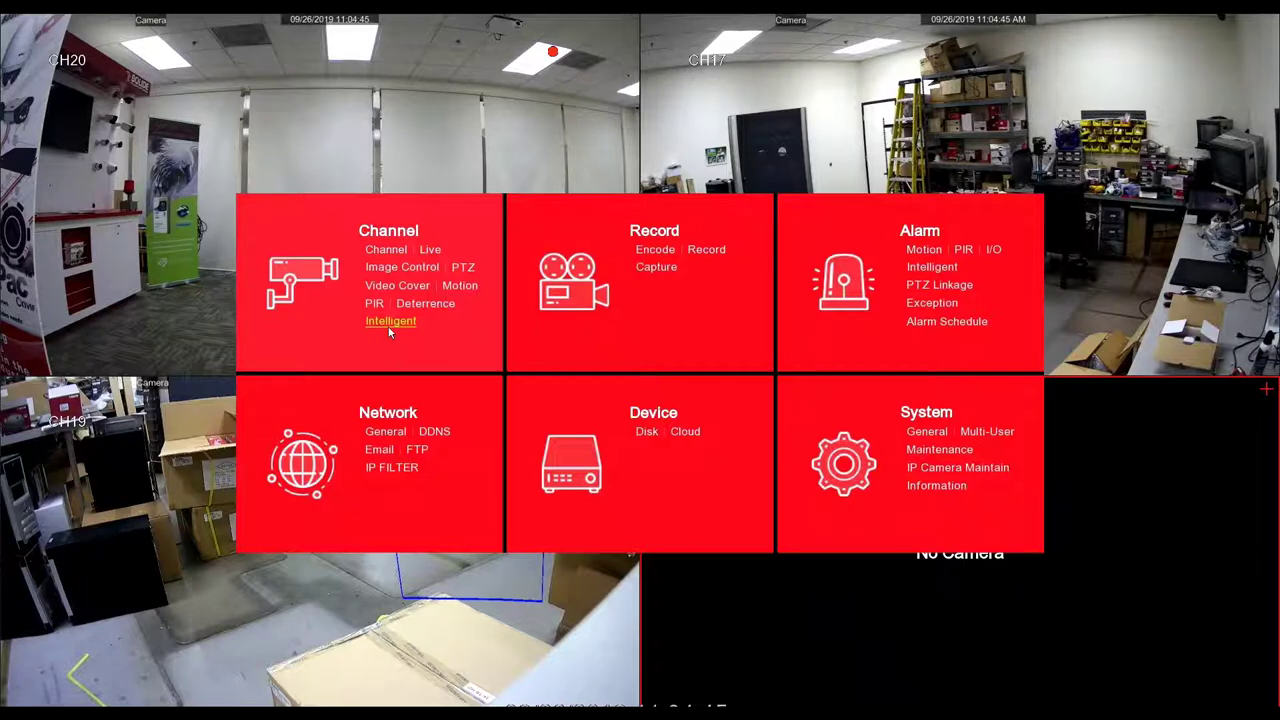
# Open the channel Intelligent settings and review the Schedule and Intelligent Analysis pages, ending on face detection (FD).
pyautogui.click(390, 324)
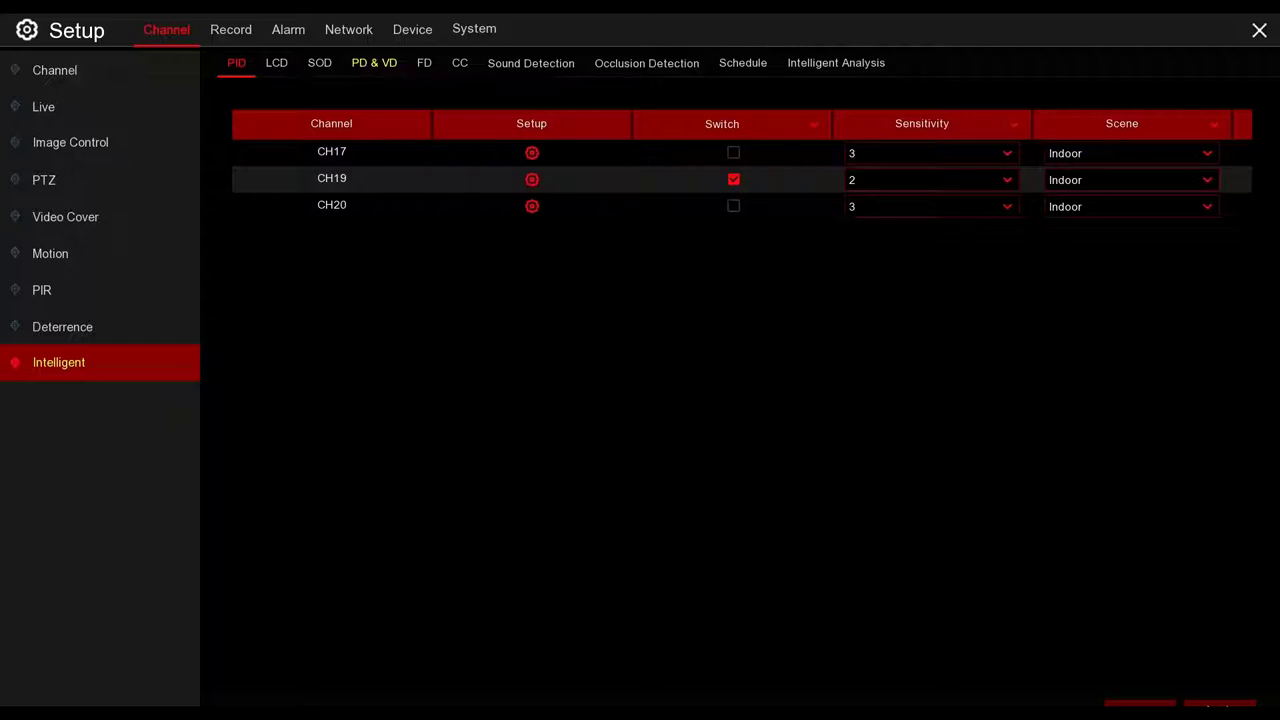
pyautogui.click(421, 67)
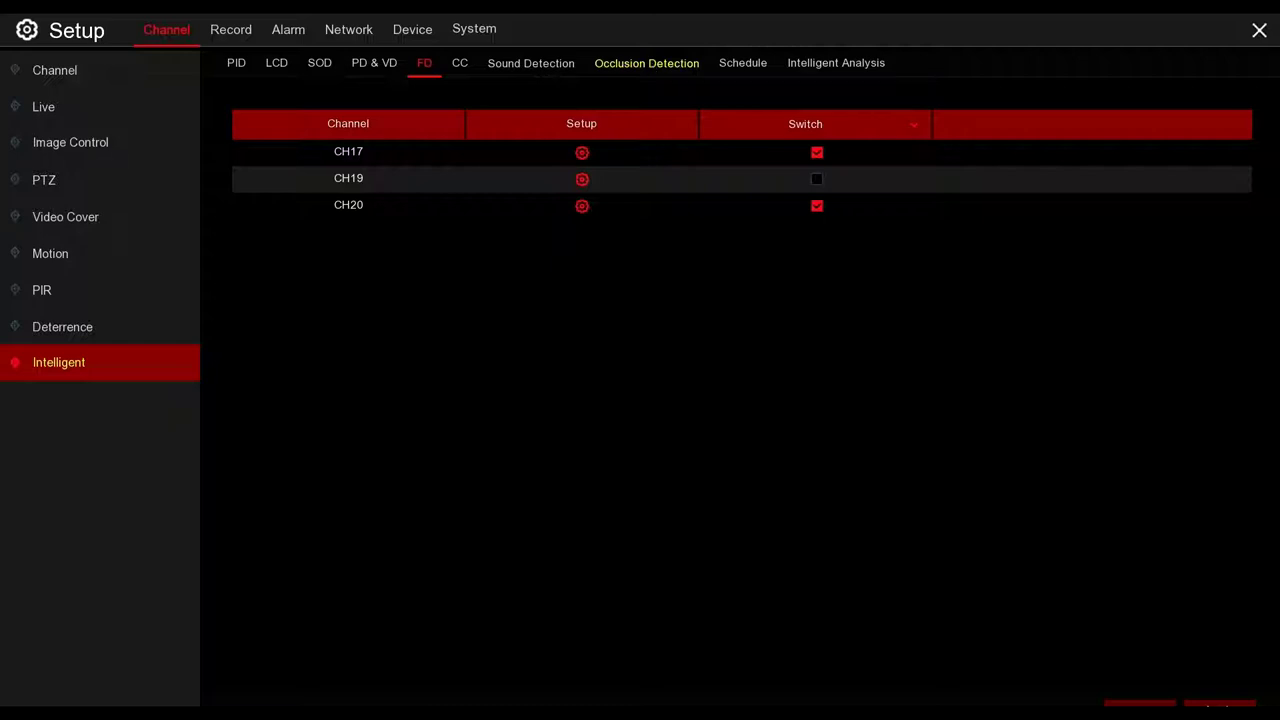
pyautogui.click(762, 66)
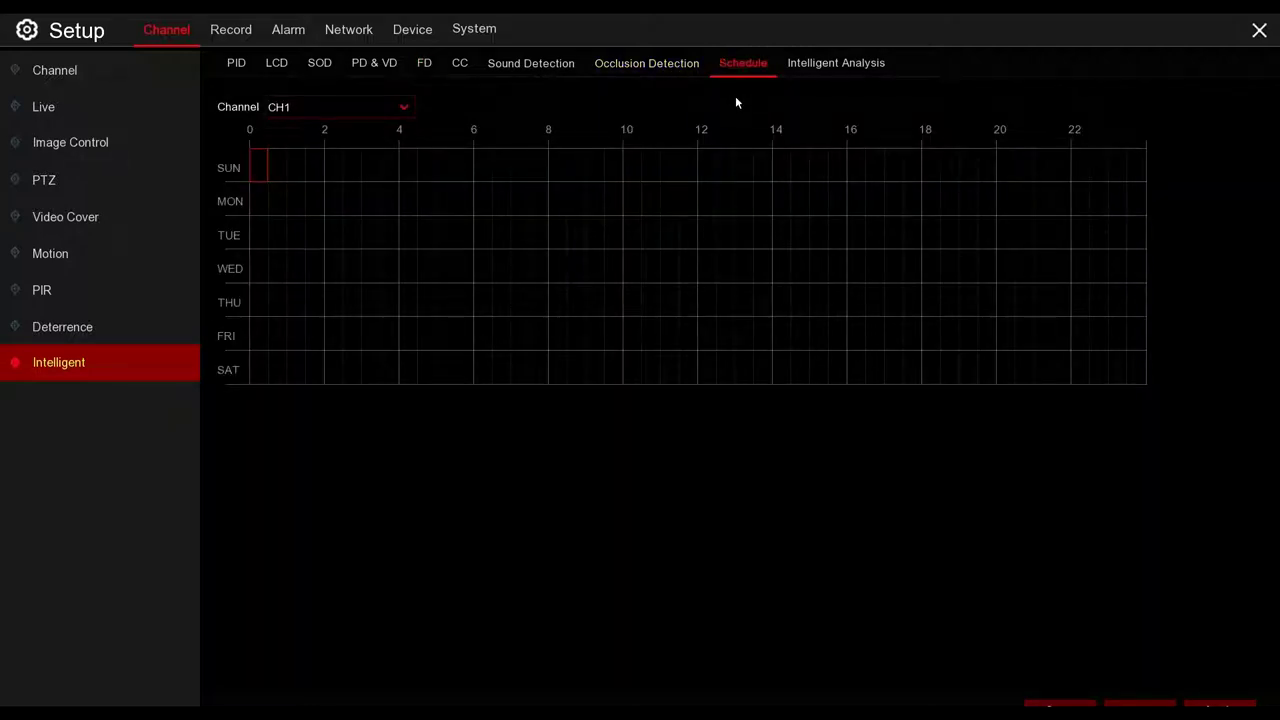
pyautogui.click(830, 68)
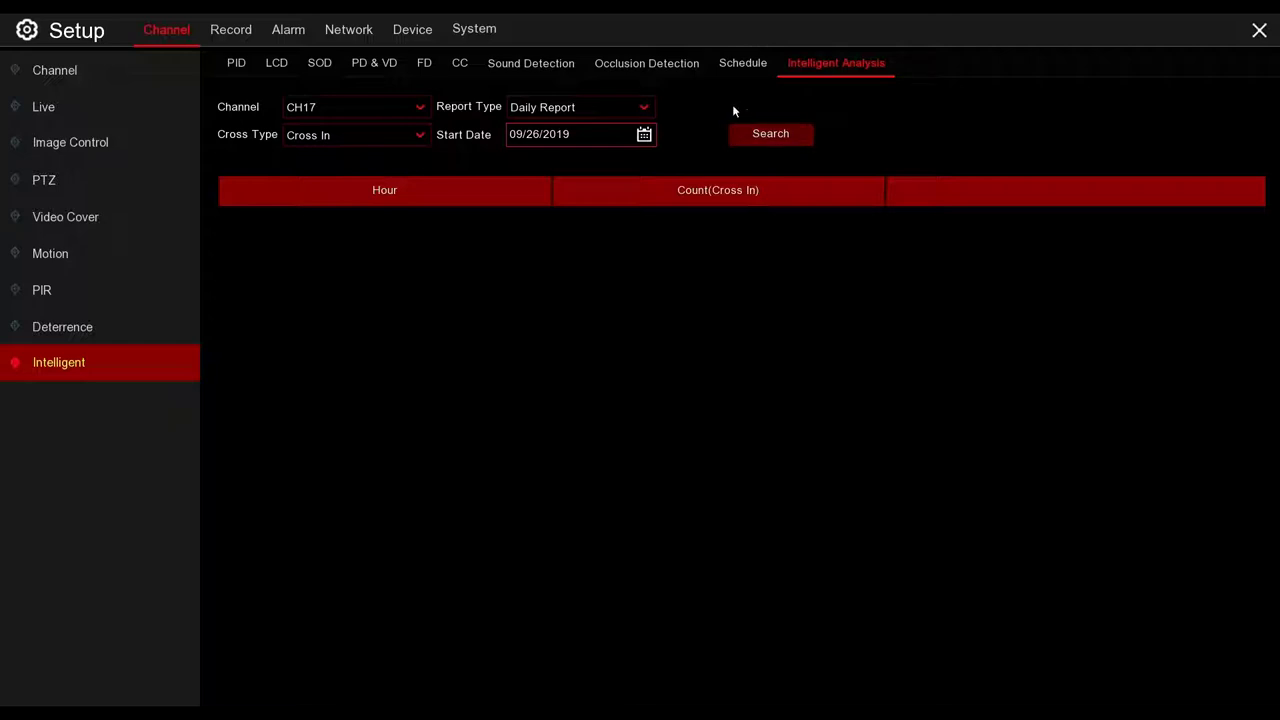
pyautogui.click(415, 68)
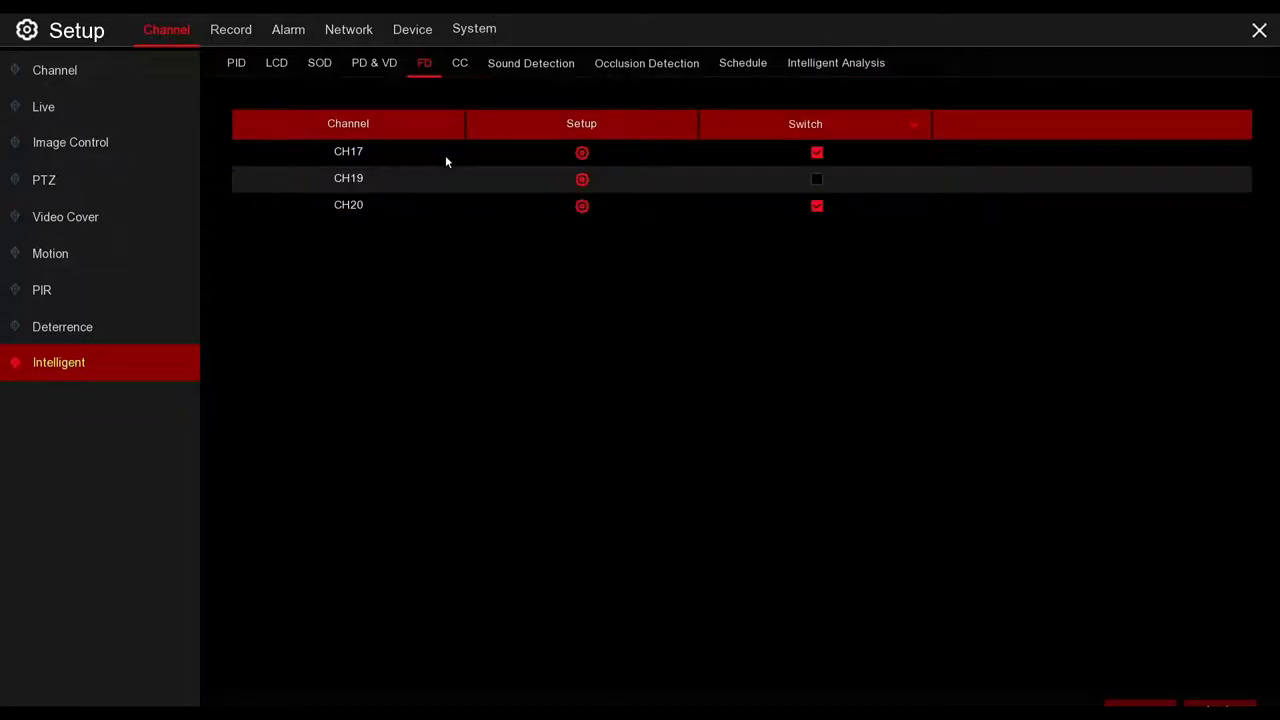
# Inspect the face detection setup of CH17, save the CH20 face detection setup and return to the channel list.
pyautogui.click(581, 153)
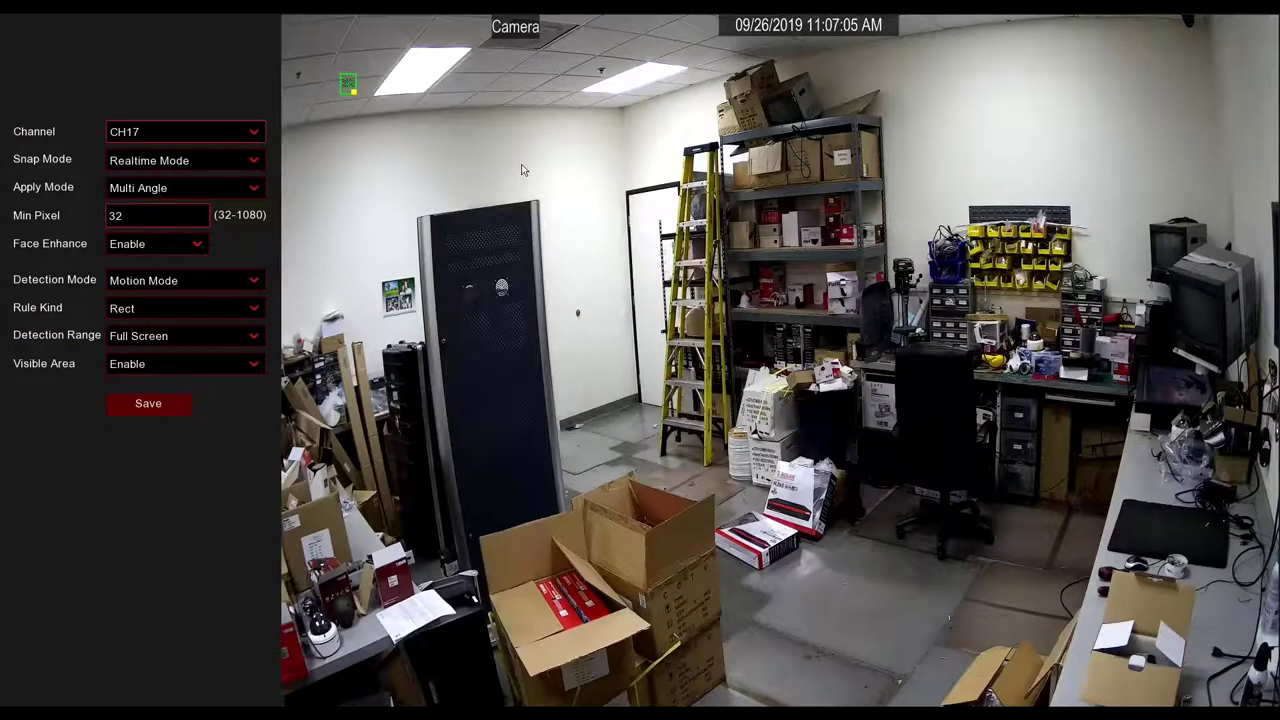
pyautogui.rightClick(591, 220)
pyautogui.click(578, 205)
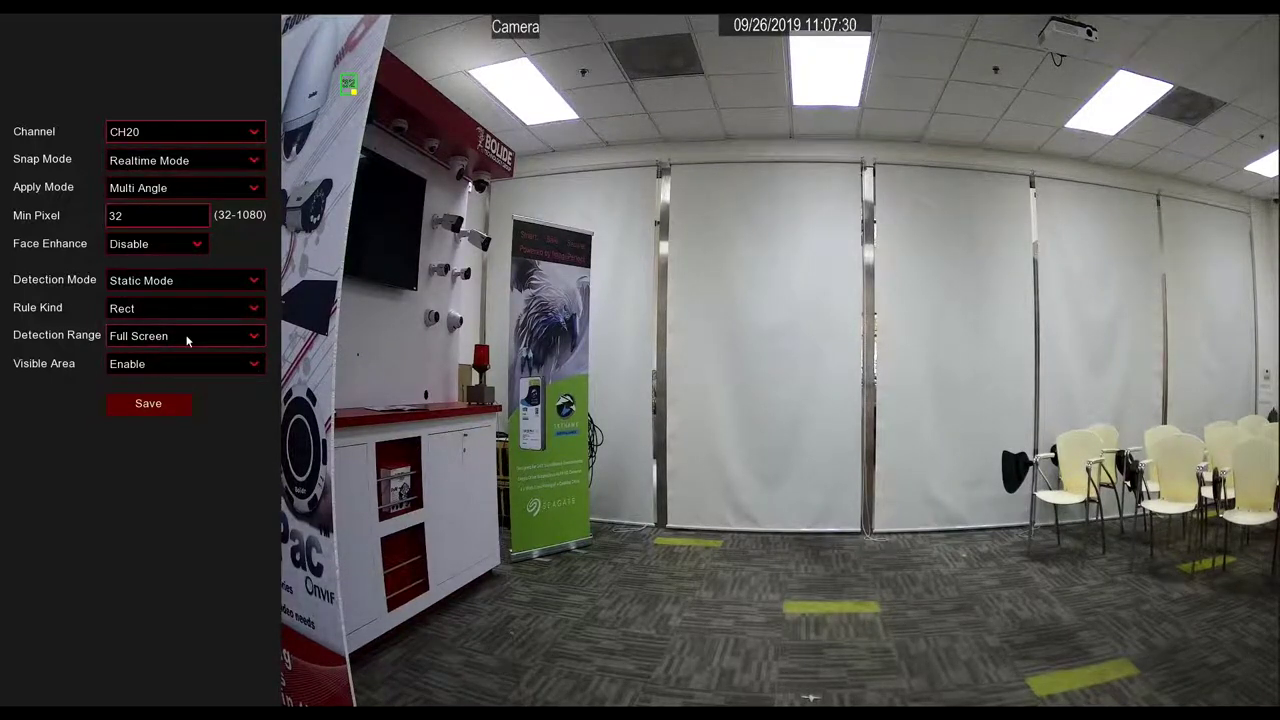
pyautogui.click(143, 407)
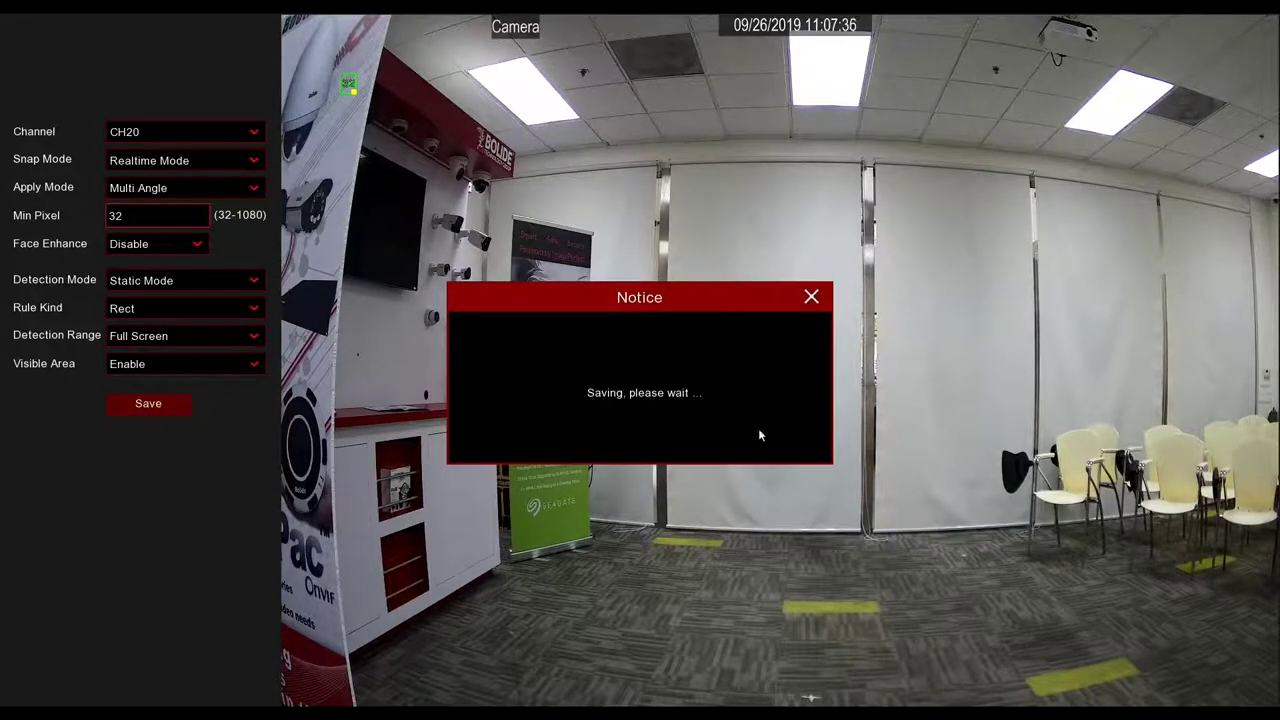
pyautogui.click(644, 443)
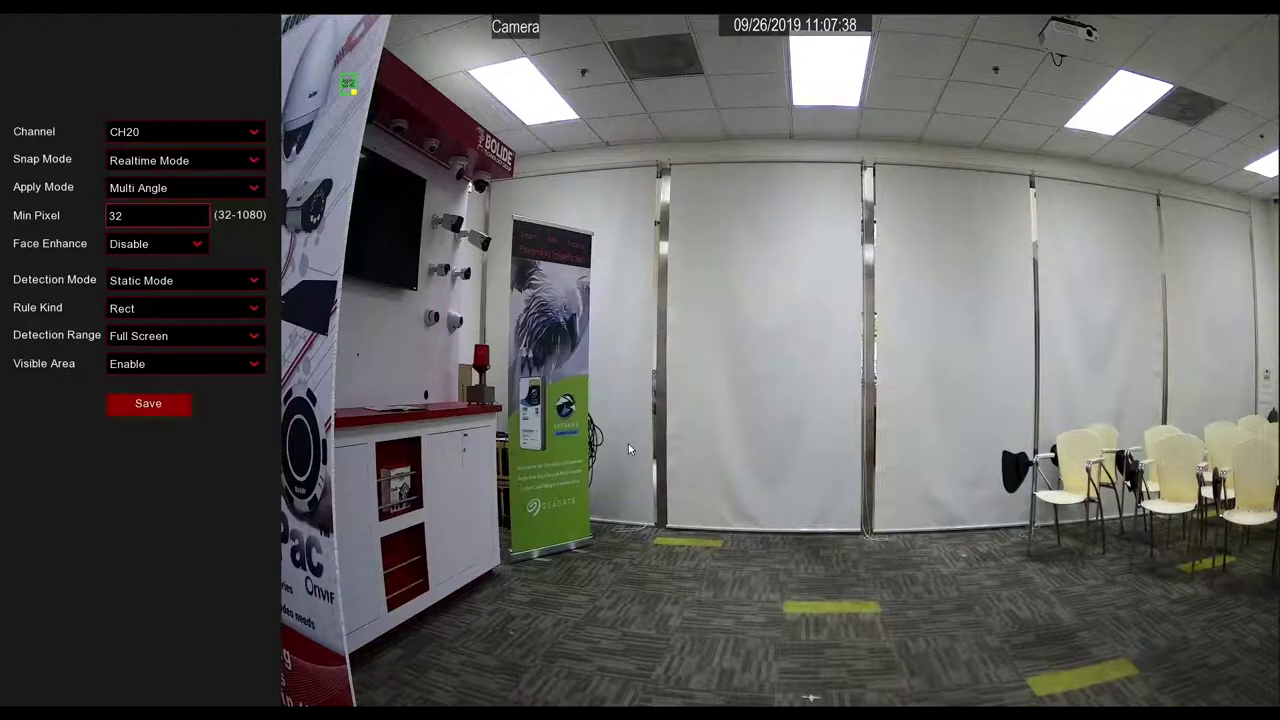
pyautogui.rightClick(681, 377)
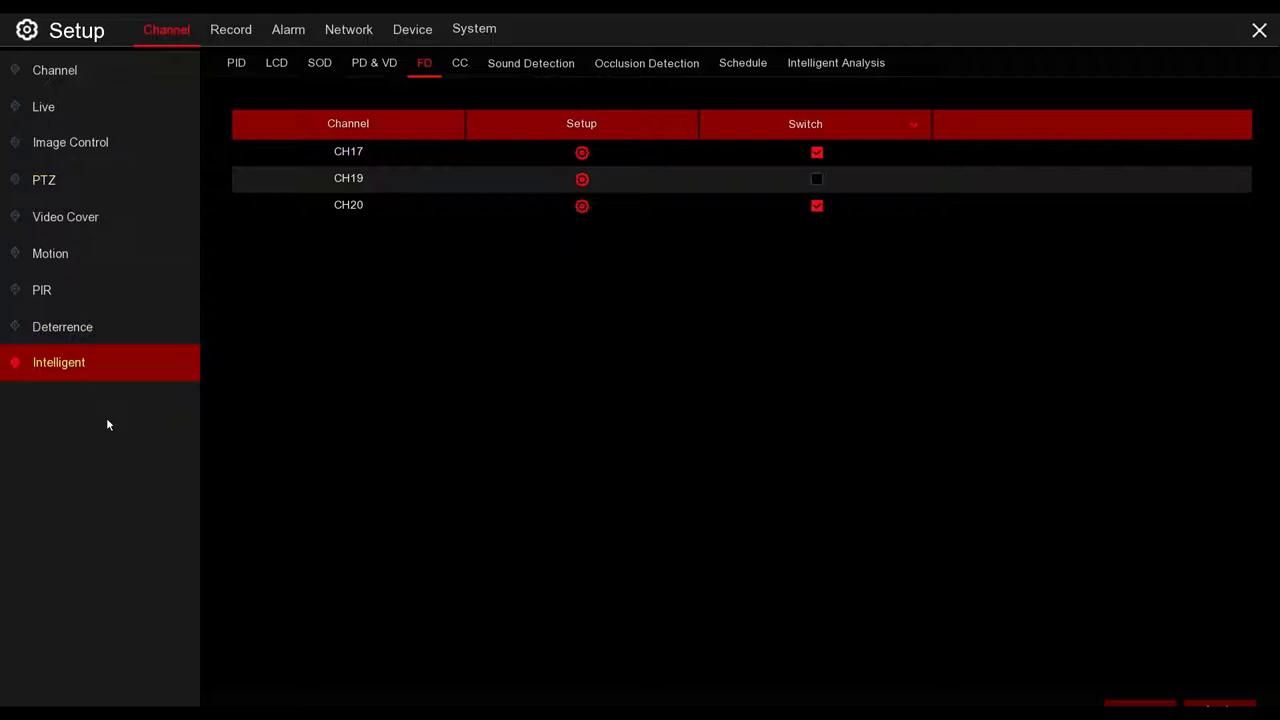
# Examine the per-channel alarm actions of the Allow List group in the Face Recognition alarm settings.
pyautogui.click(289, 30)
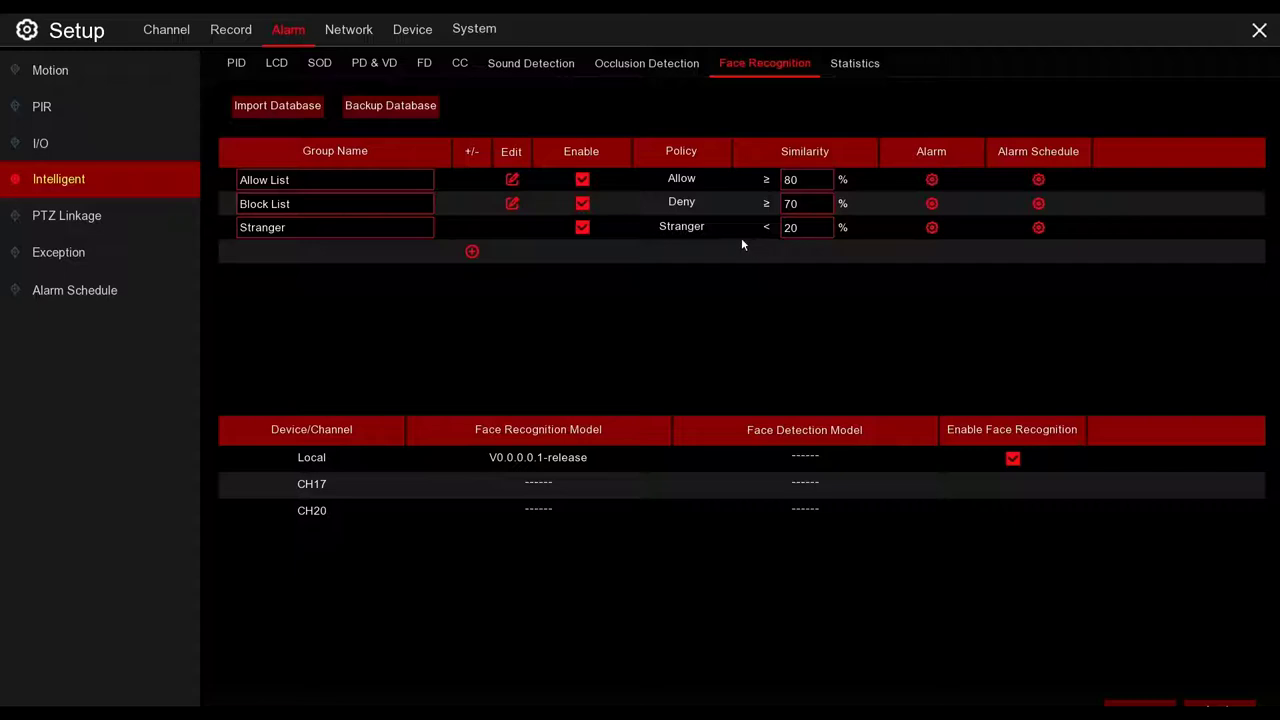
pyautogui.click(932, 180)
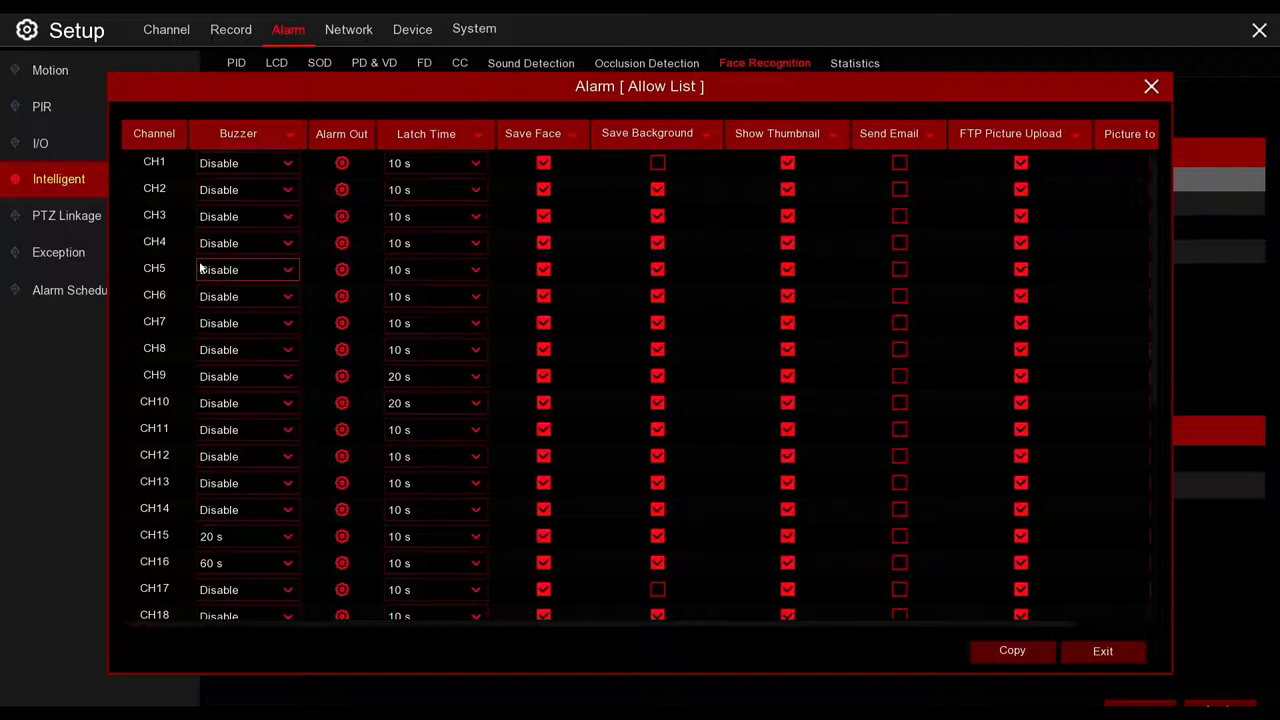
pyautogui.scroll(-1, 267, 352)
pyautogui.scroll(-1, 318, 406)
pyautogui.scroll(-5, 318, 406)
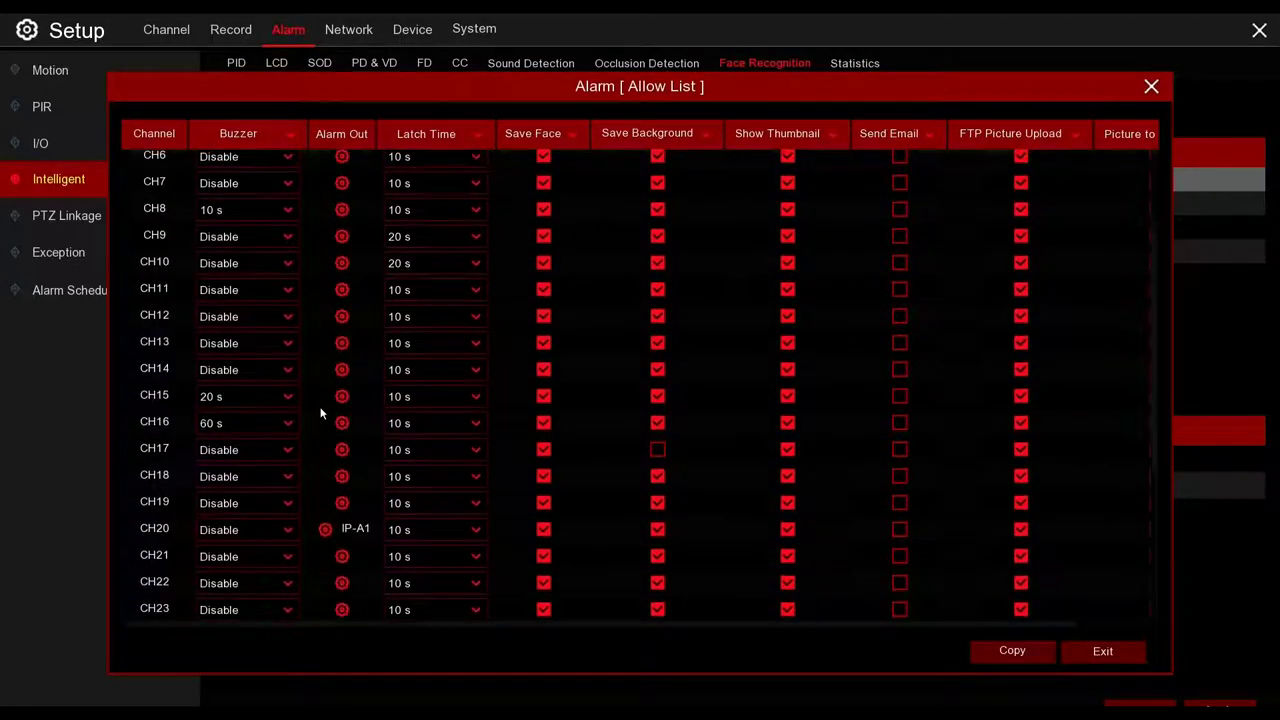
pyautogui.scroll(-1, 321, 411)
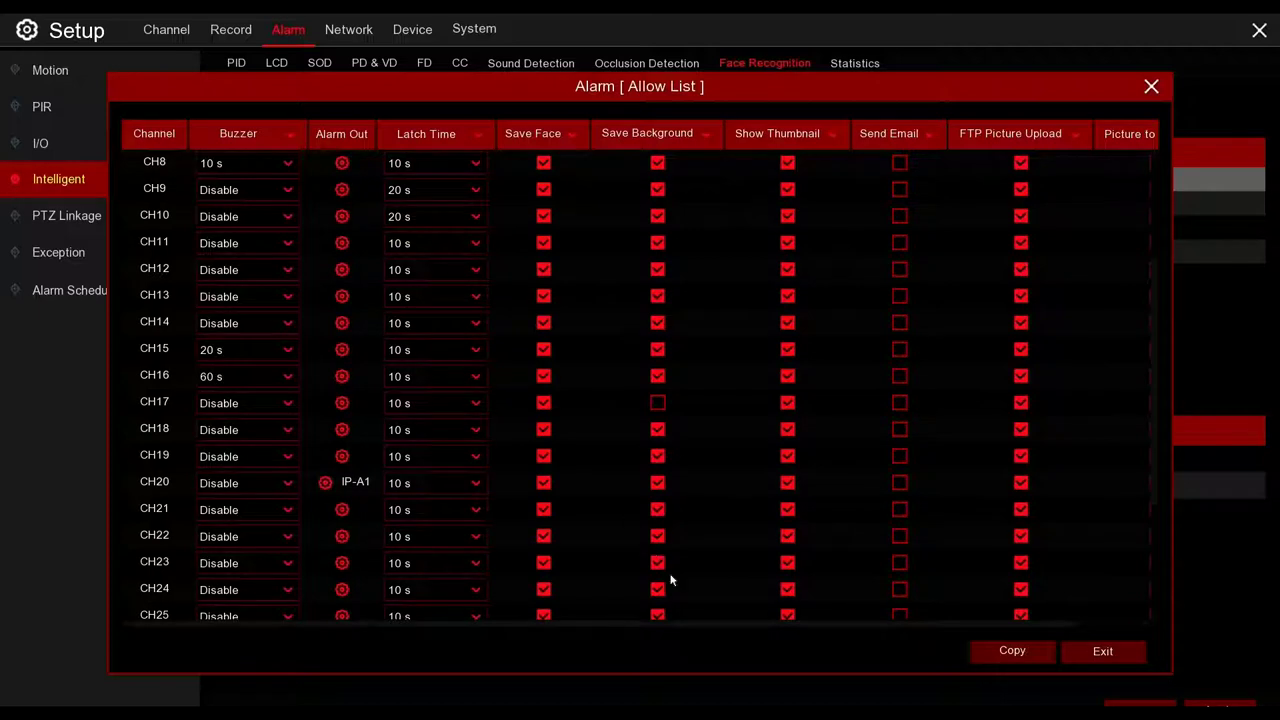
pyautogui.moveTo(729, 632)
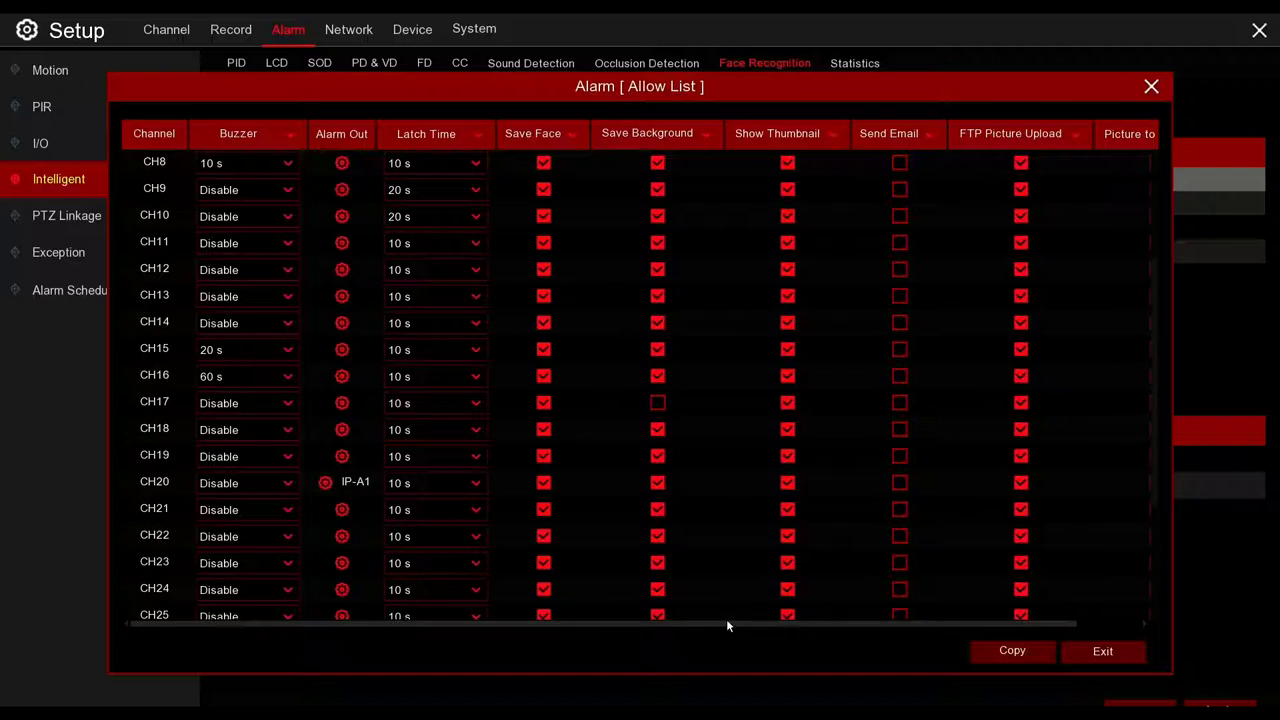
pyautogui.moveTo(727, 625); pyautogui.dragTo(634, 620)
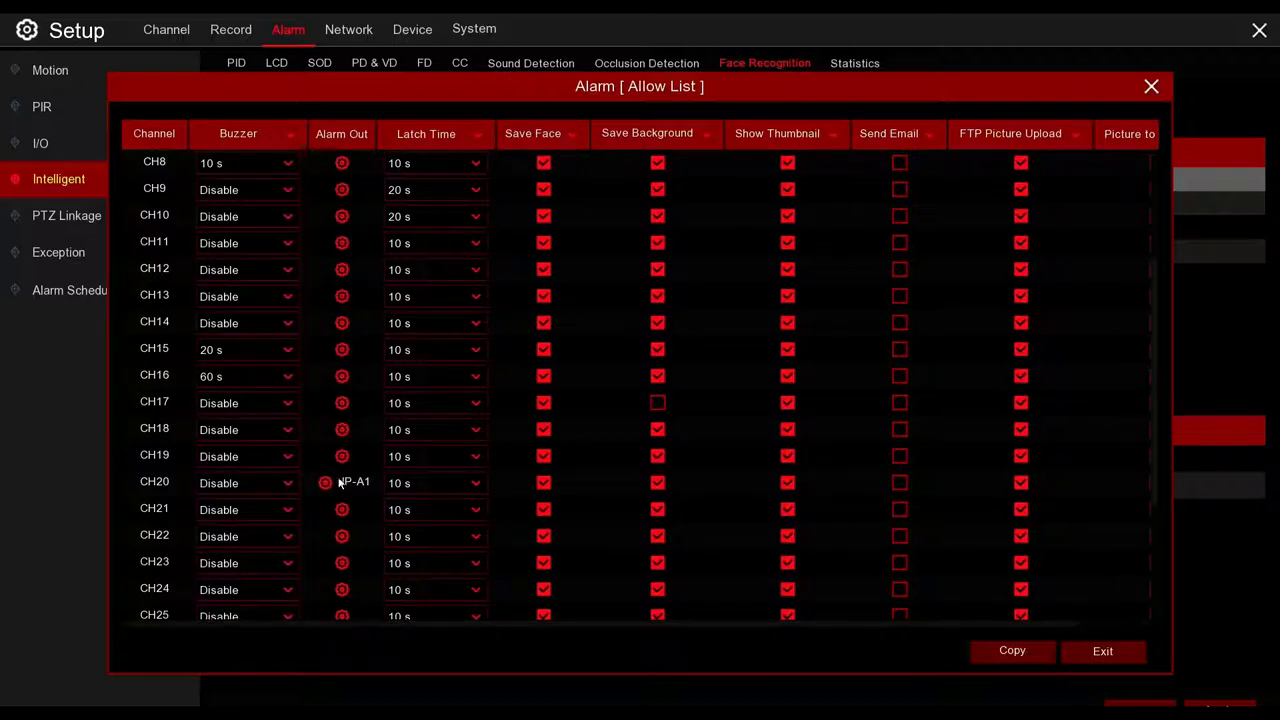
pyautogui.click(1151, 86)
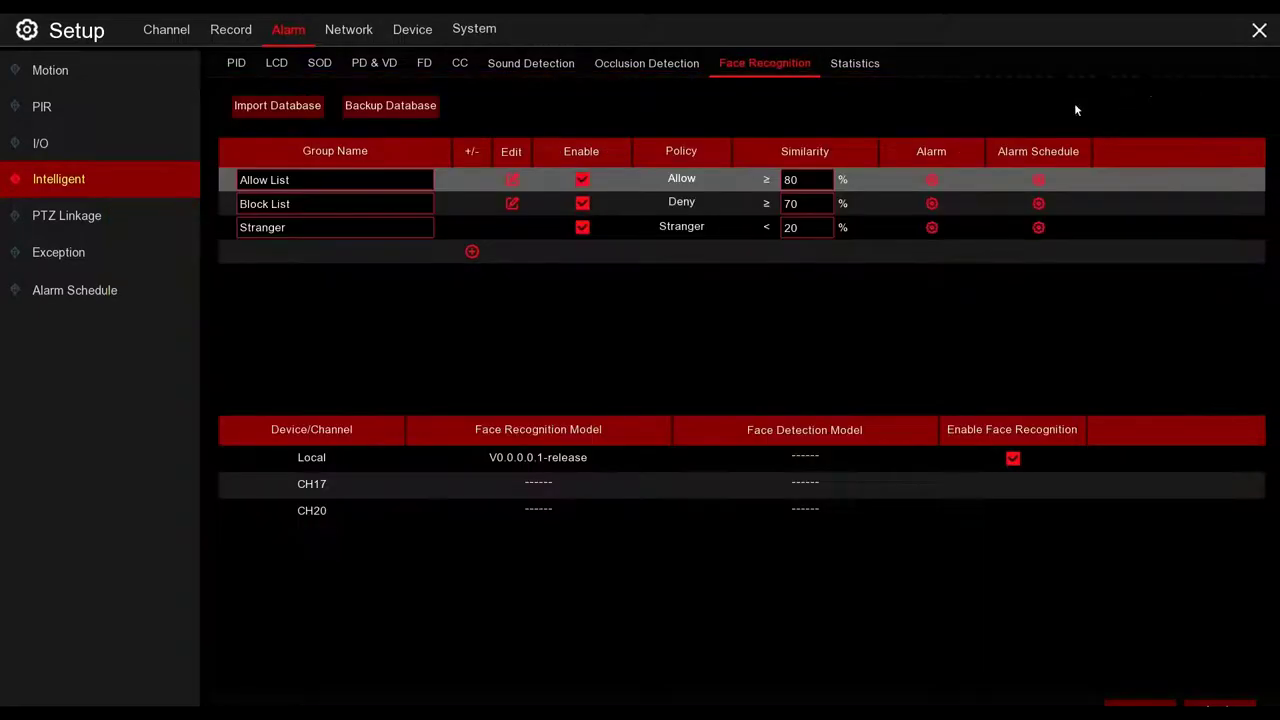
# Review the faces enrolled in the Allow List group and leave the alarm setup.
pyautogui.click(513, 180)
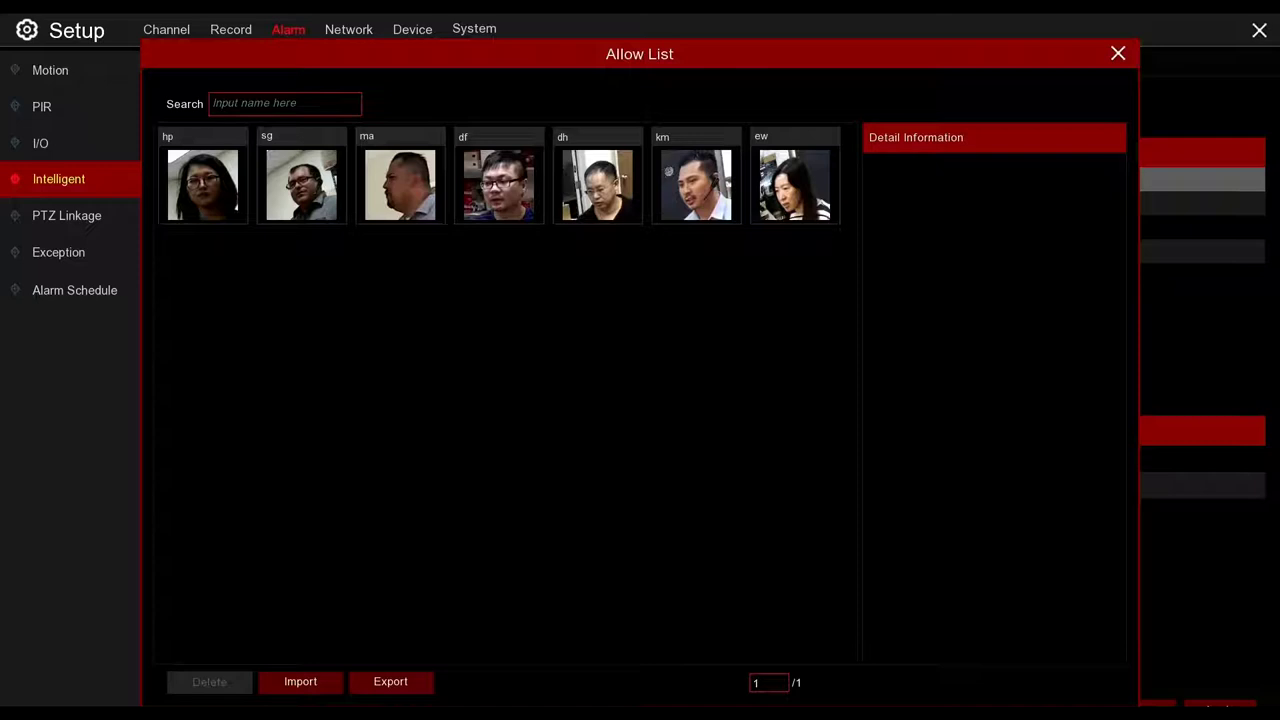
pyautogui.rightClick(558, 359)
pyautogui.rightClick(558, 359)
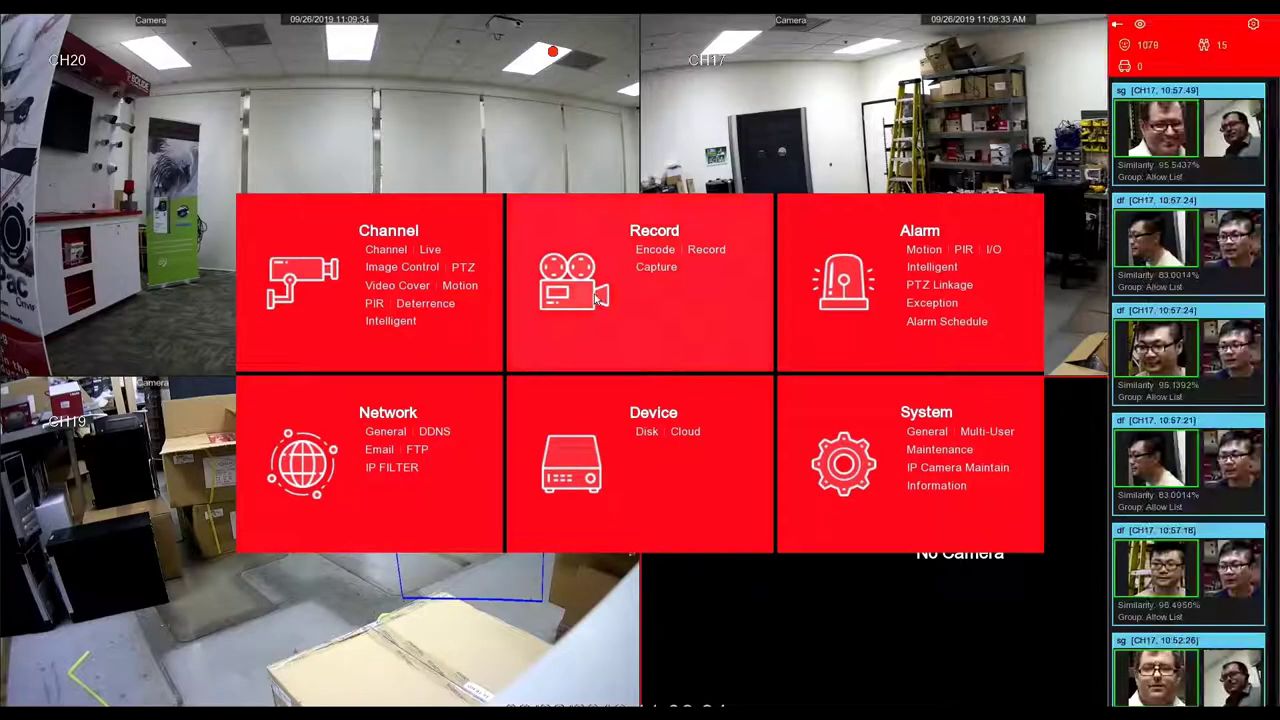
# Return to the live view and enlarge the CH20 camera to full screen.
pyautogui.rightClick(694, 211)
pyautogui.click(335, 250)
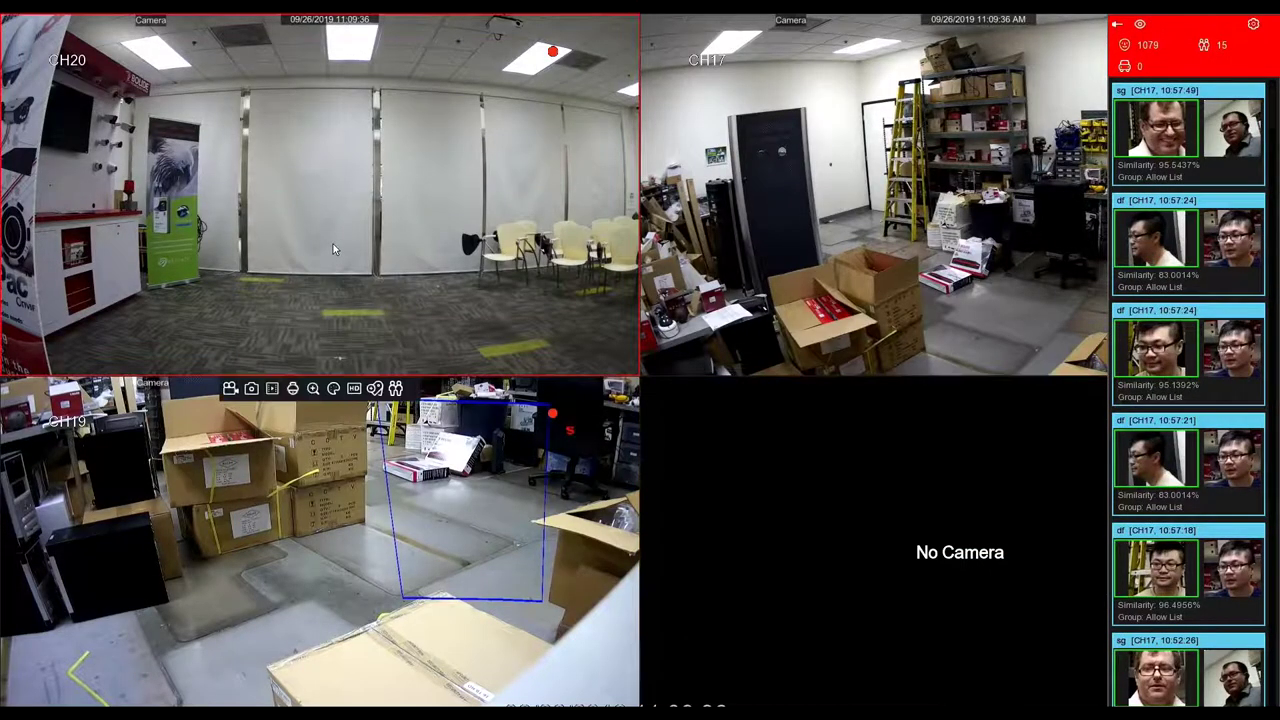
pyautogui.doubleClick(335, 250)
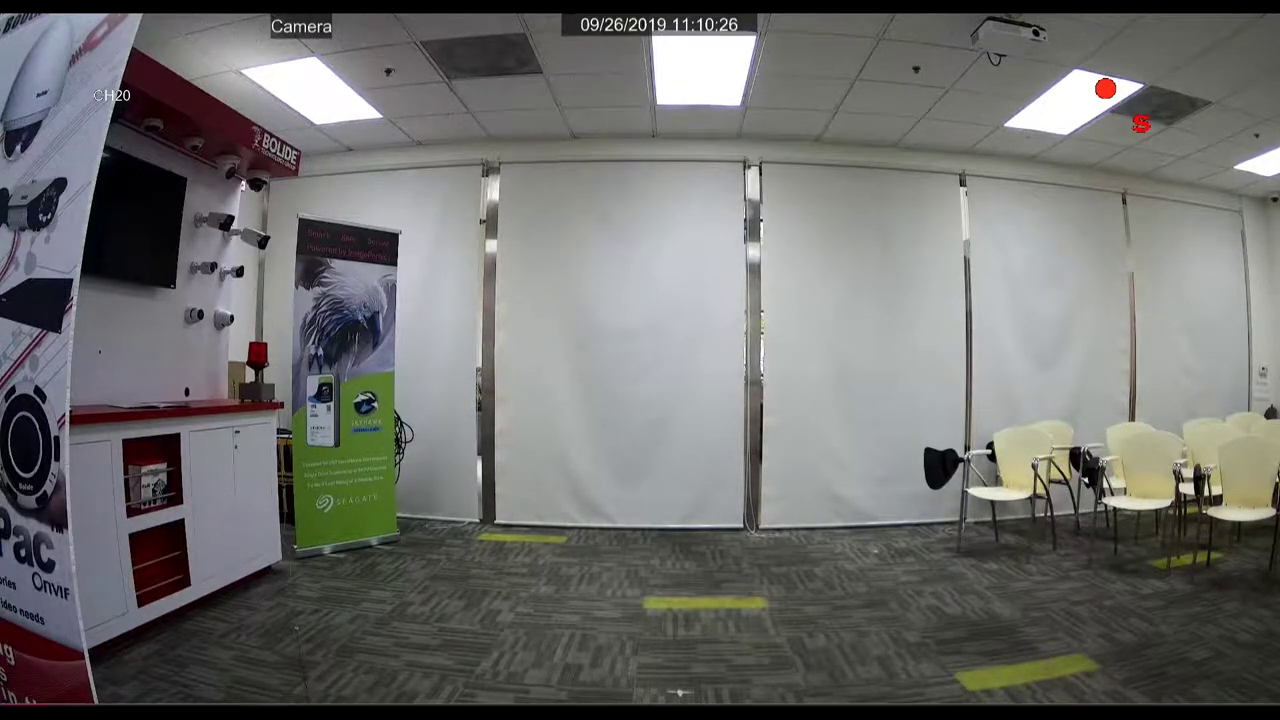
# Reopen the intelligent alarm setup to review the face recognition groups' policies and similarity thresholds, and return to the live view.
pyautogui.click(70, 702)
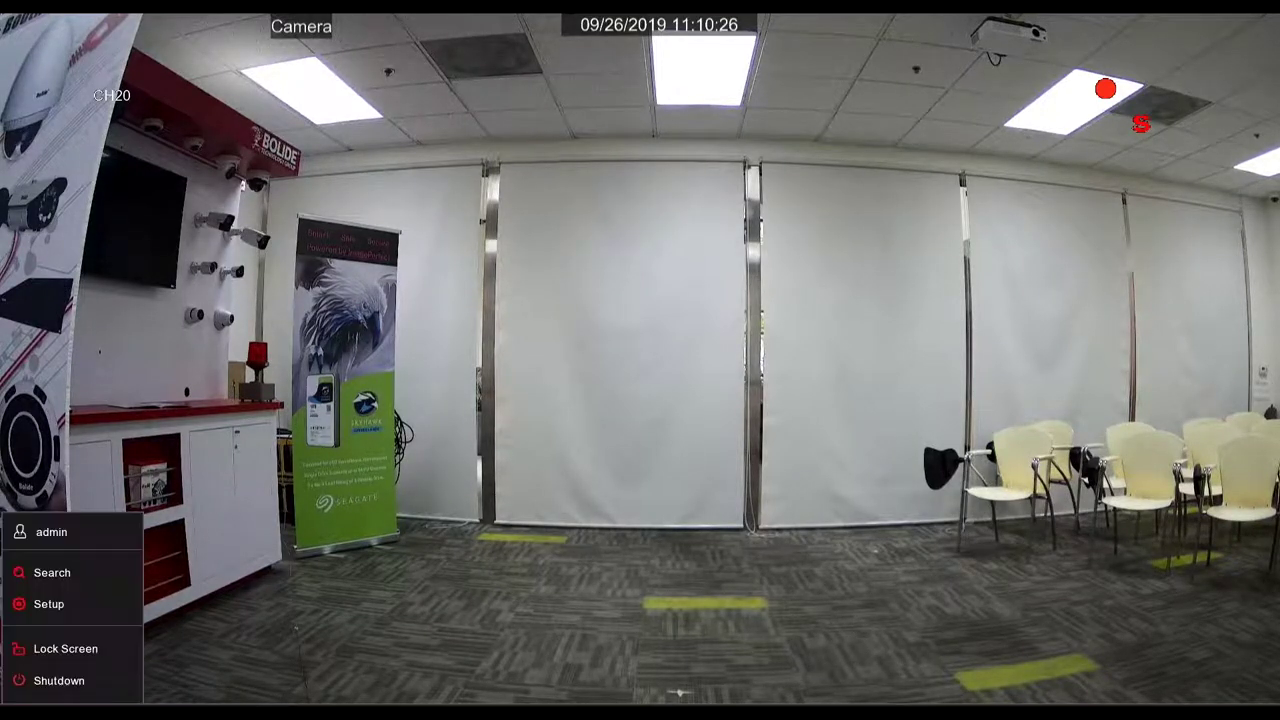
pyautogui.click(50, 605)
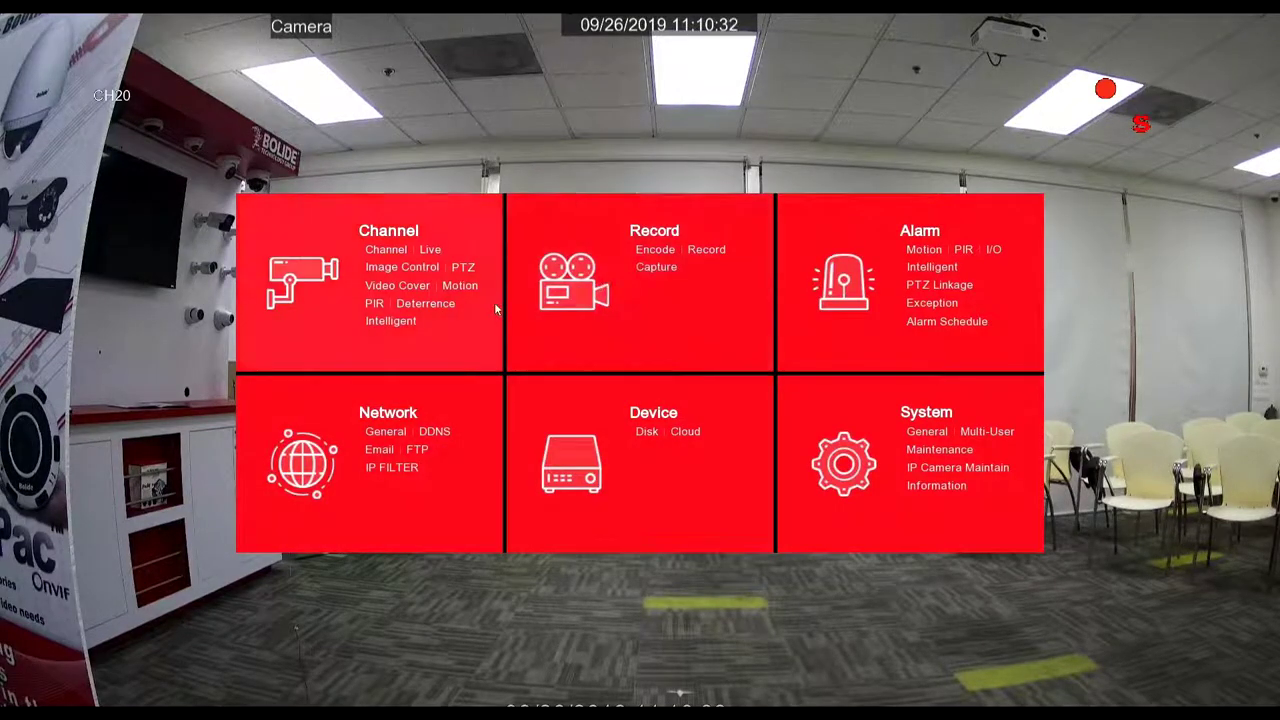
pyautogui.click(932, 268)
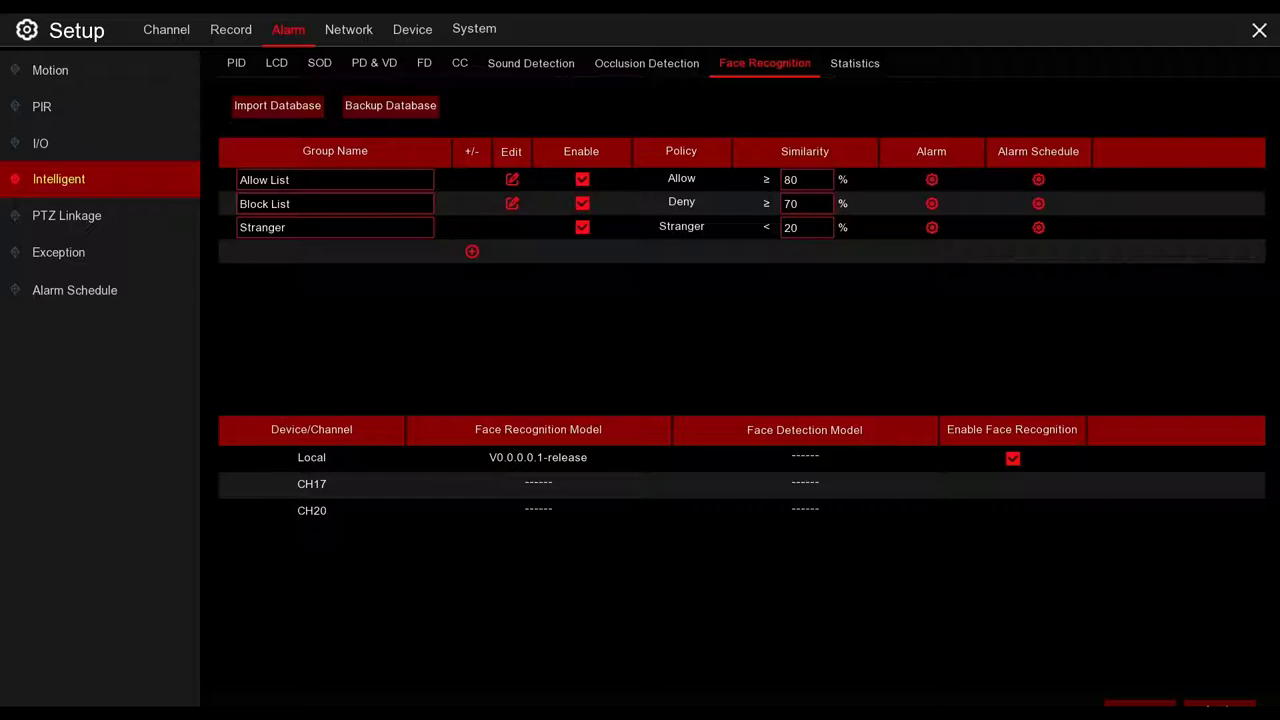
pyautogui.rightClick(839, 283)
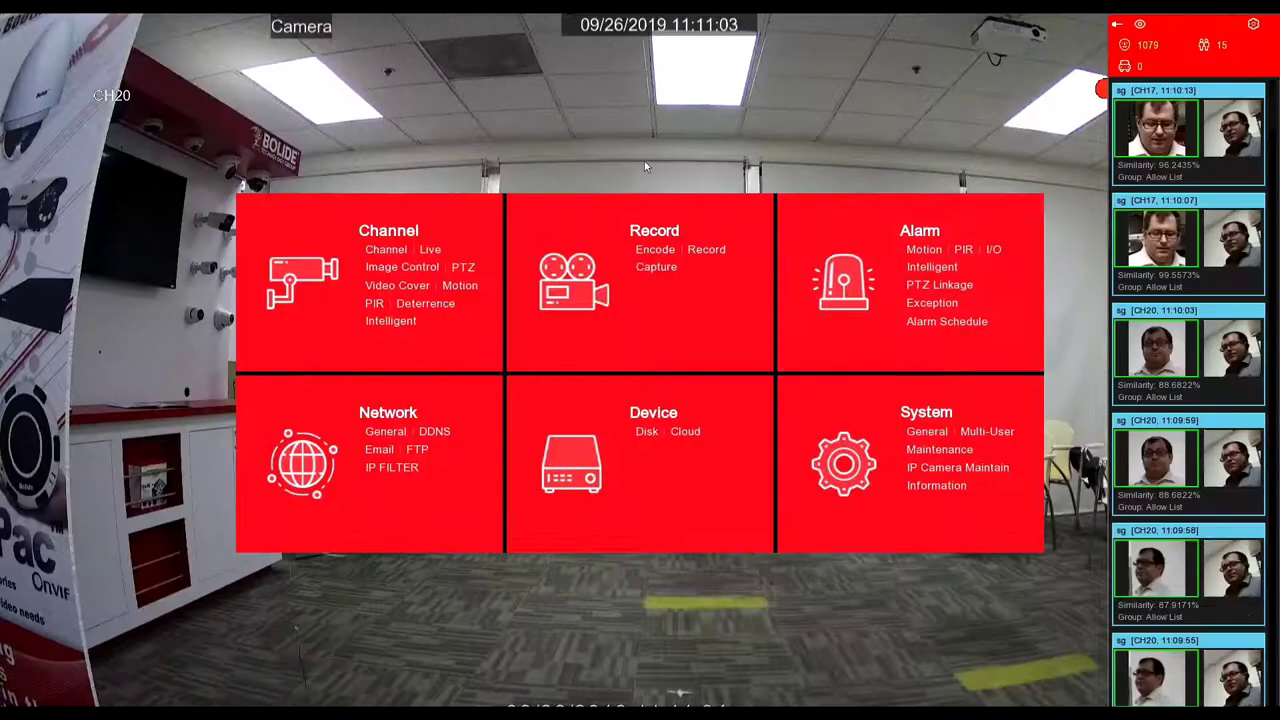
pyautogui.rightClick(419, 706)
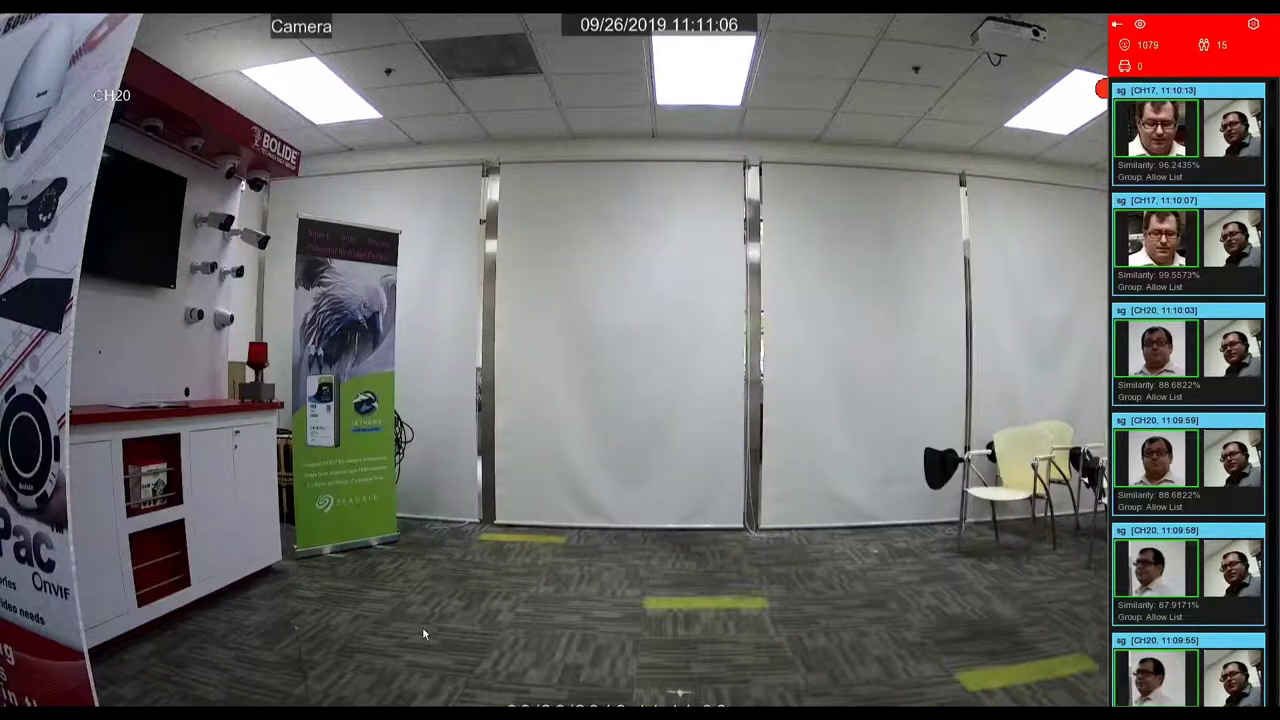
pyautogui.rightClick(678, 692)
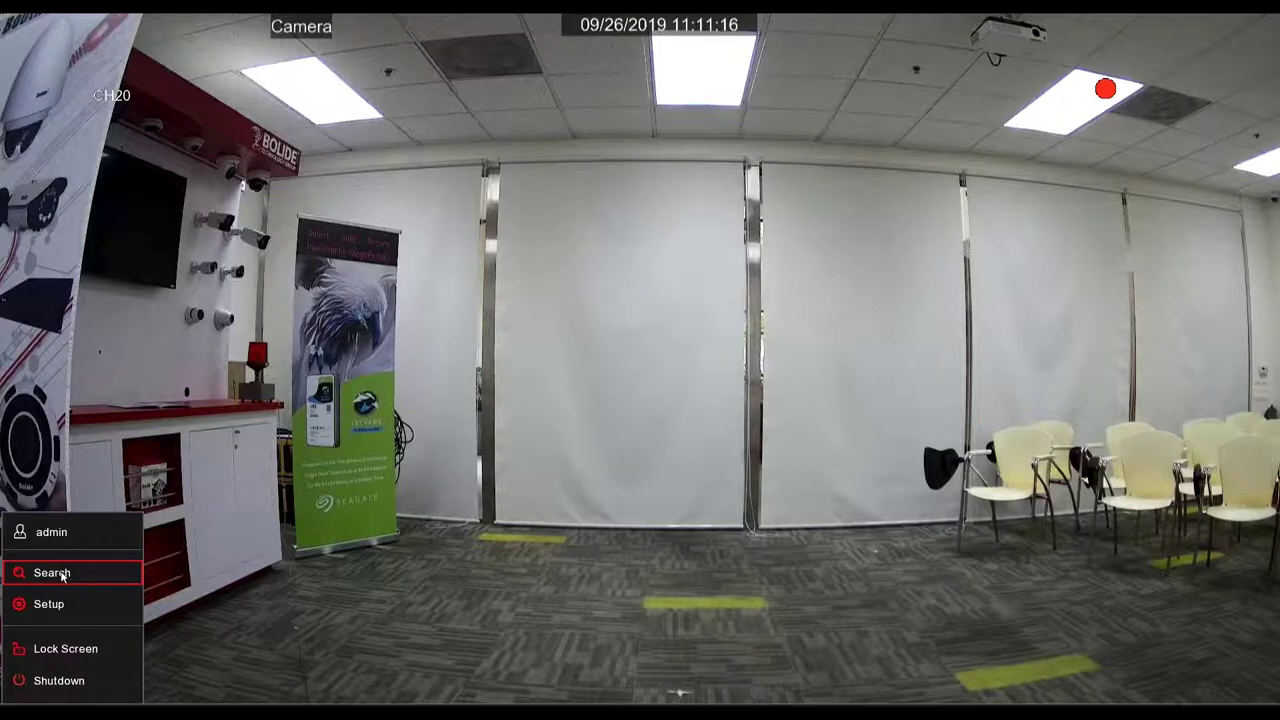
# Open the intelligent face search for 09/26/2019 and run Fast Compare on the CH20 face captured at 10:18:37.
pyautogui.click(61, 576)
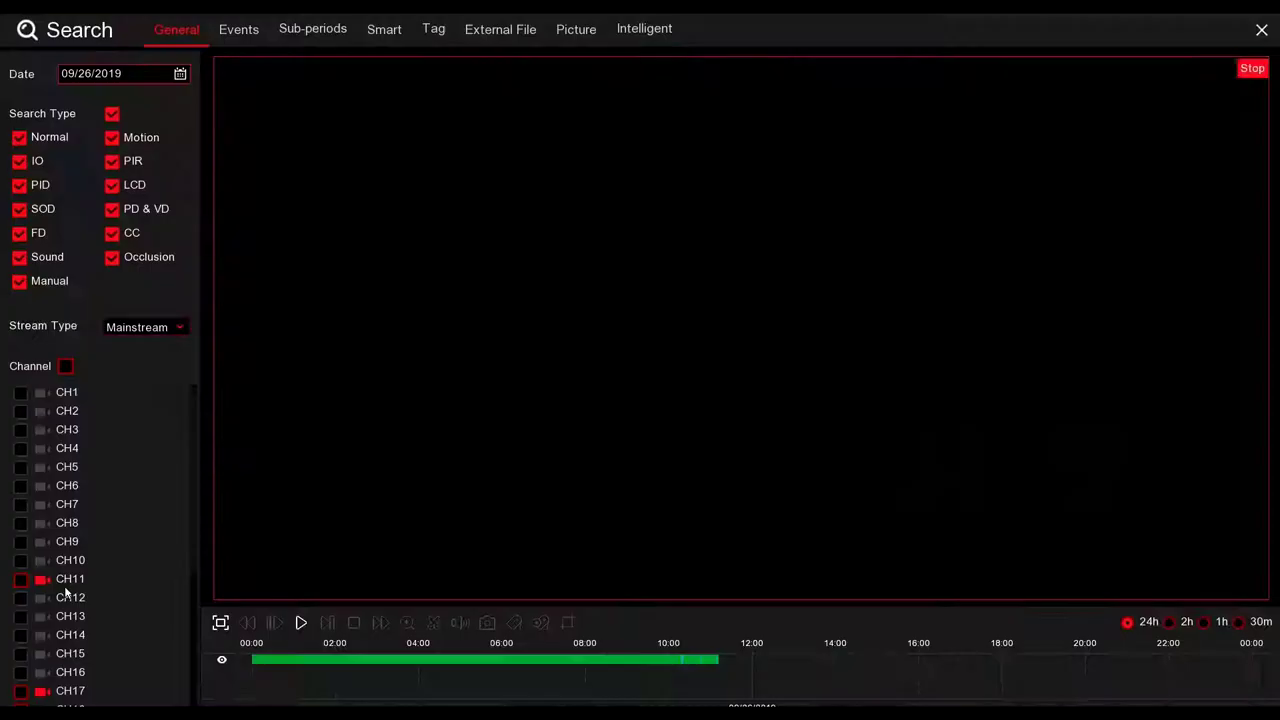
pyautogui.click(636, 30)
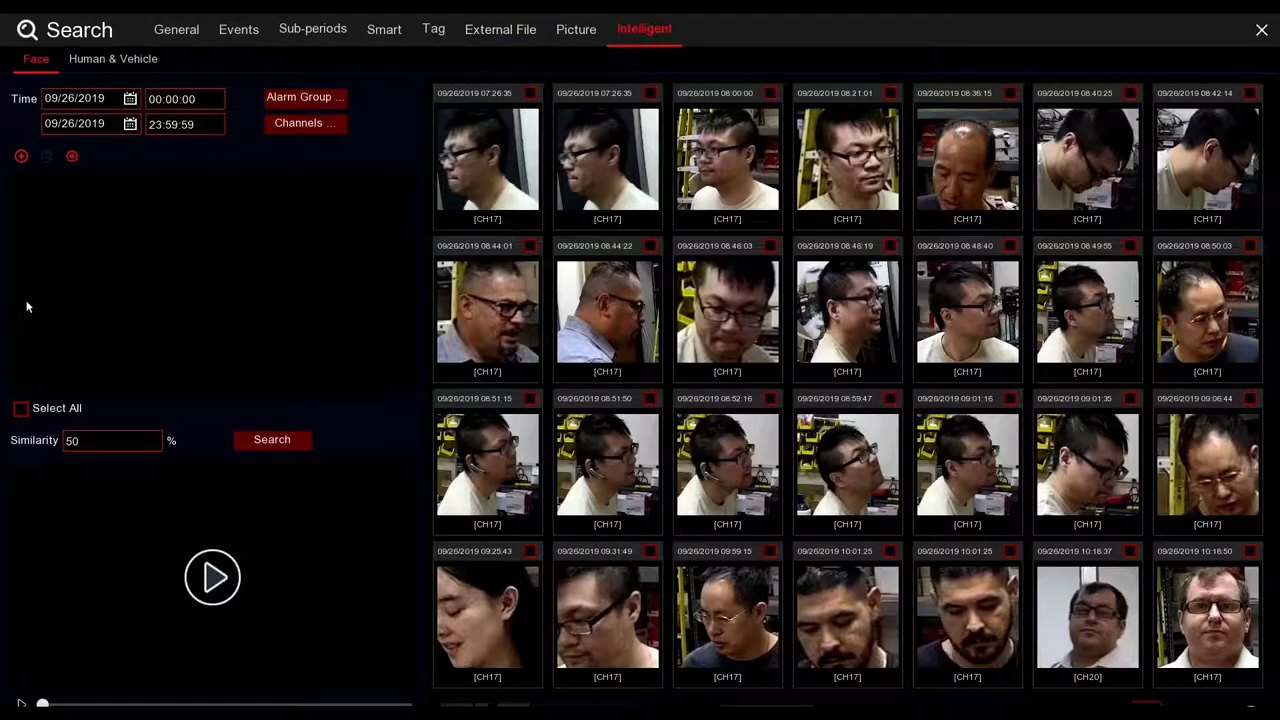
pyautogui.rightClick(1074, 612)
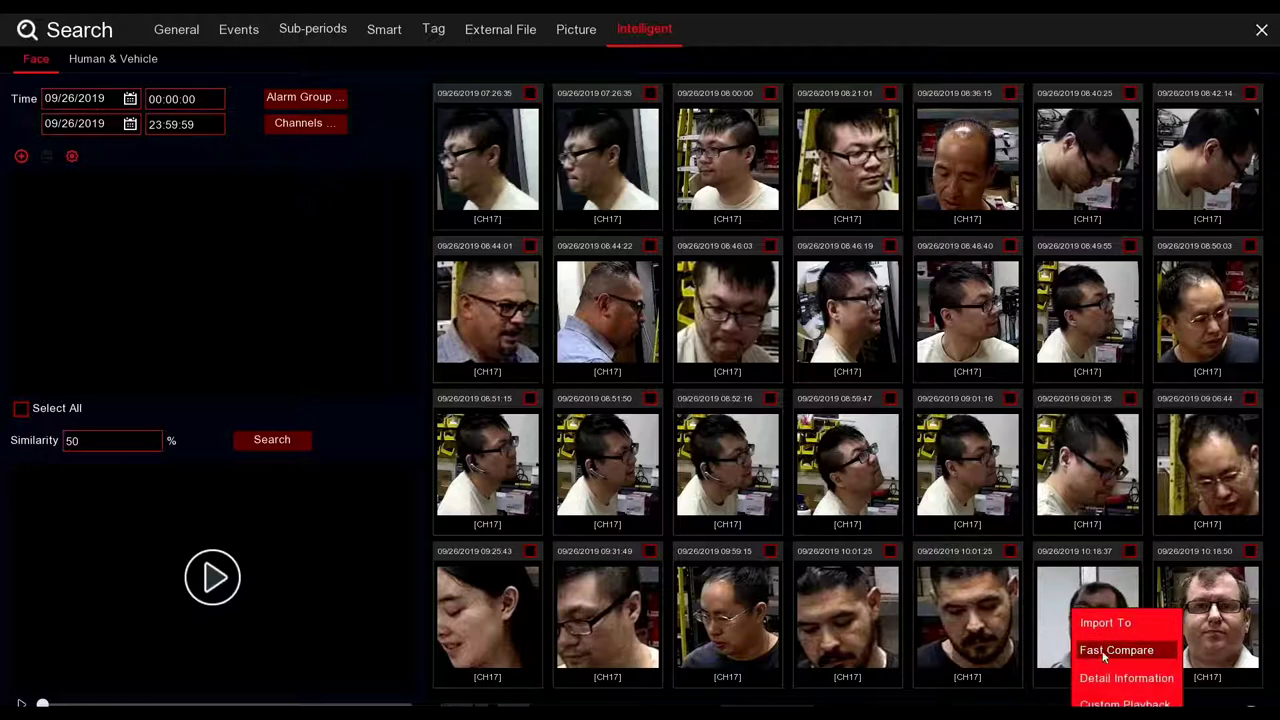
pyautogui.click(1102, 649)
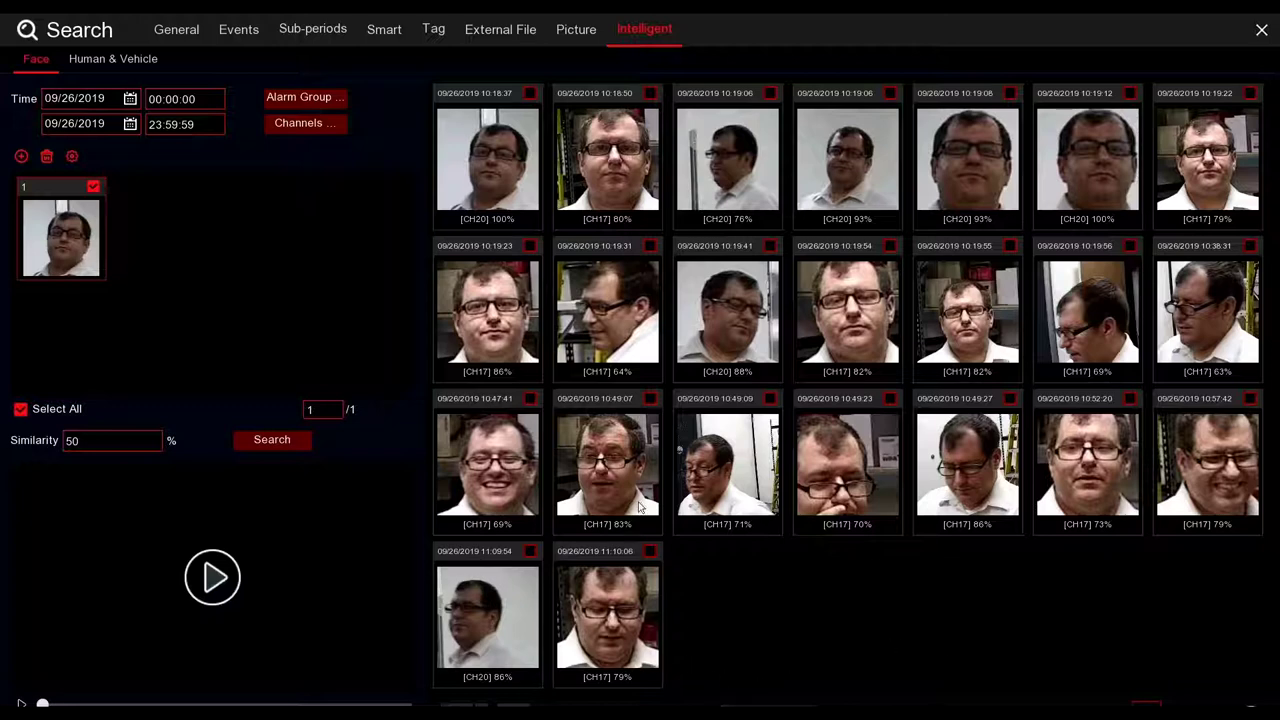
# Play back the CH17 match from 10:49:09 and select the CH20 match from 10:18:37 for preview playback.
pyautogui.doubleClick(722, 458)
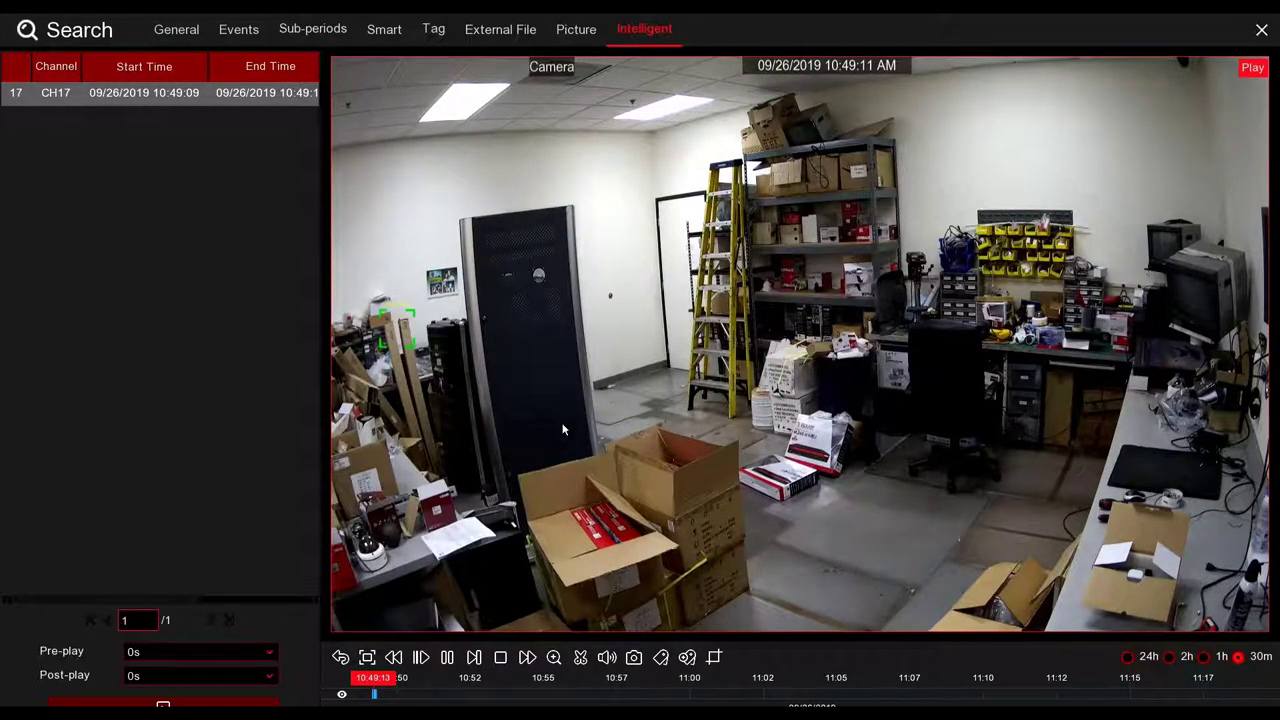
pyautogui.rightClick(213, 583)
pyautogui.click(530, 93)
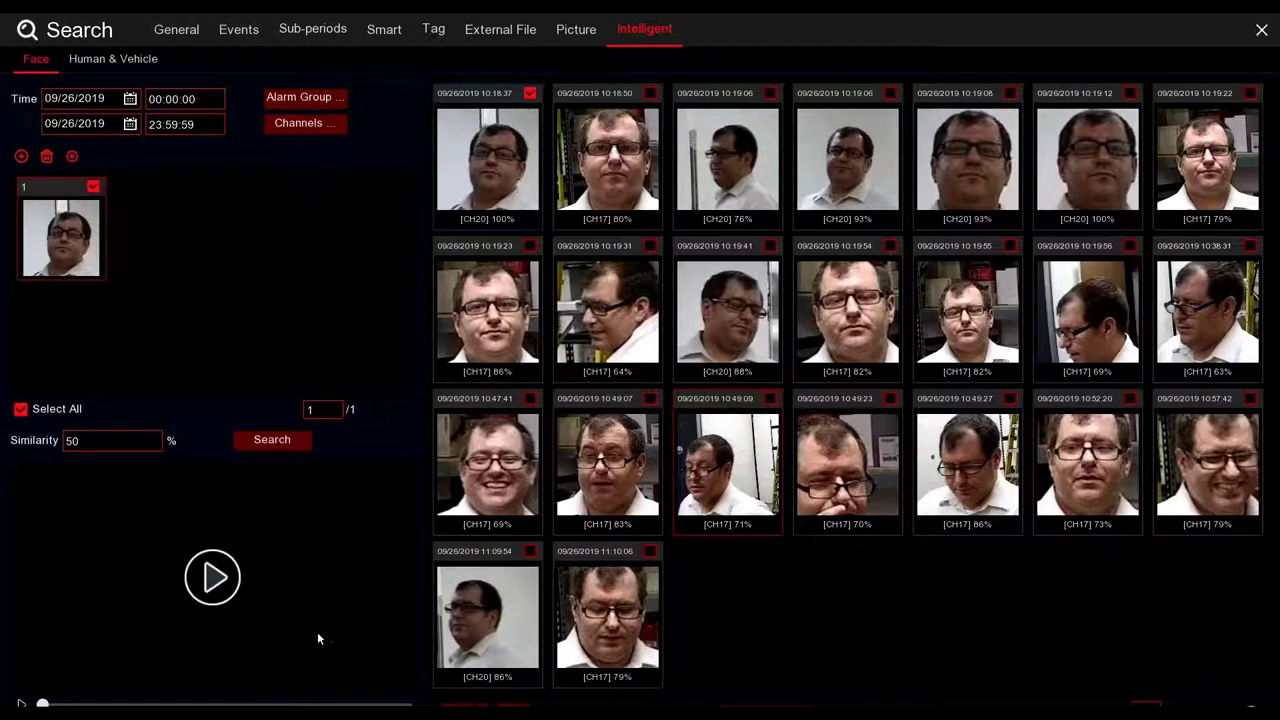
pyautogui.click(210, 580)
# Show the matched person's movement track on the floor plan map and enable Play Record.
pyautogui.click(1250, 707)
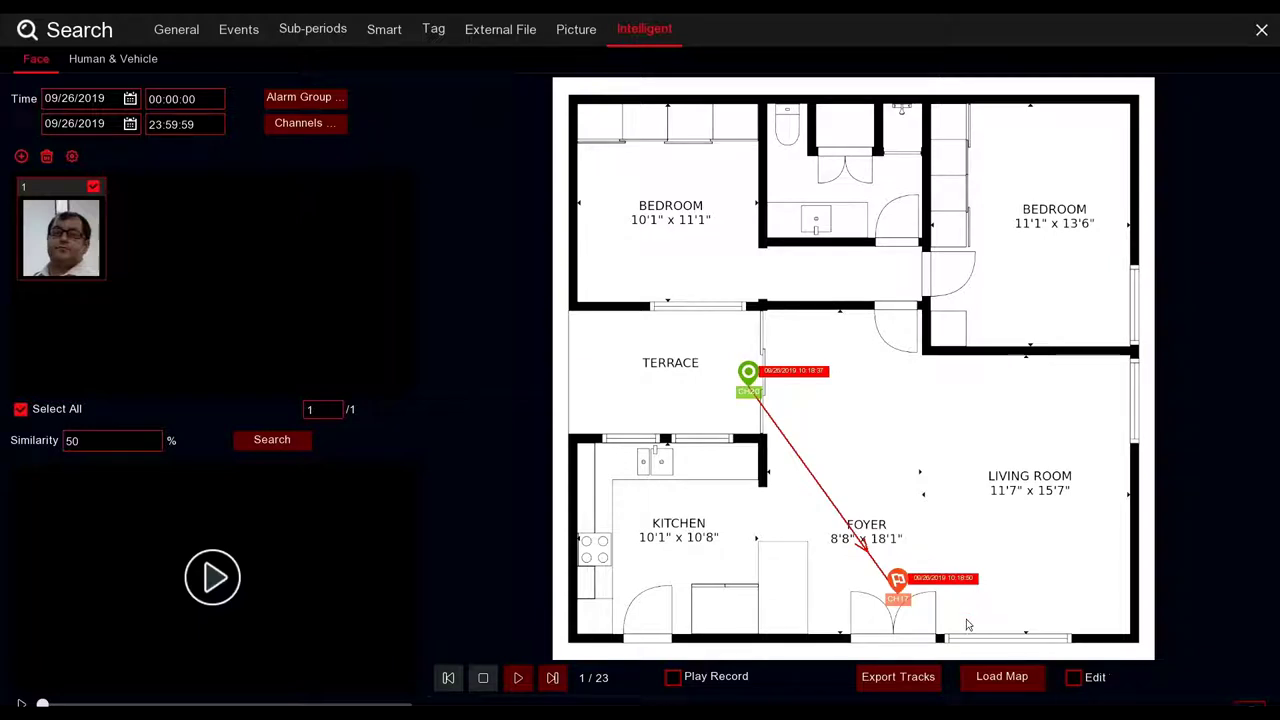
pyautogui.click(670, 679)
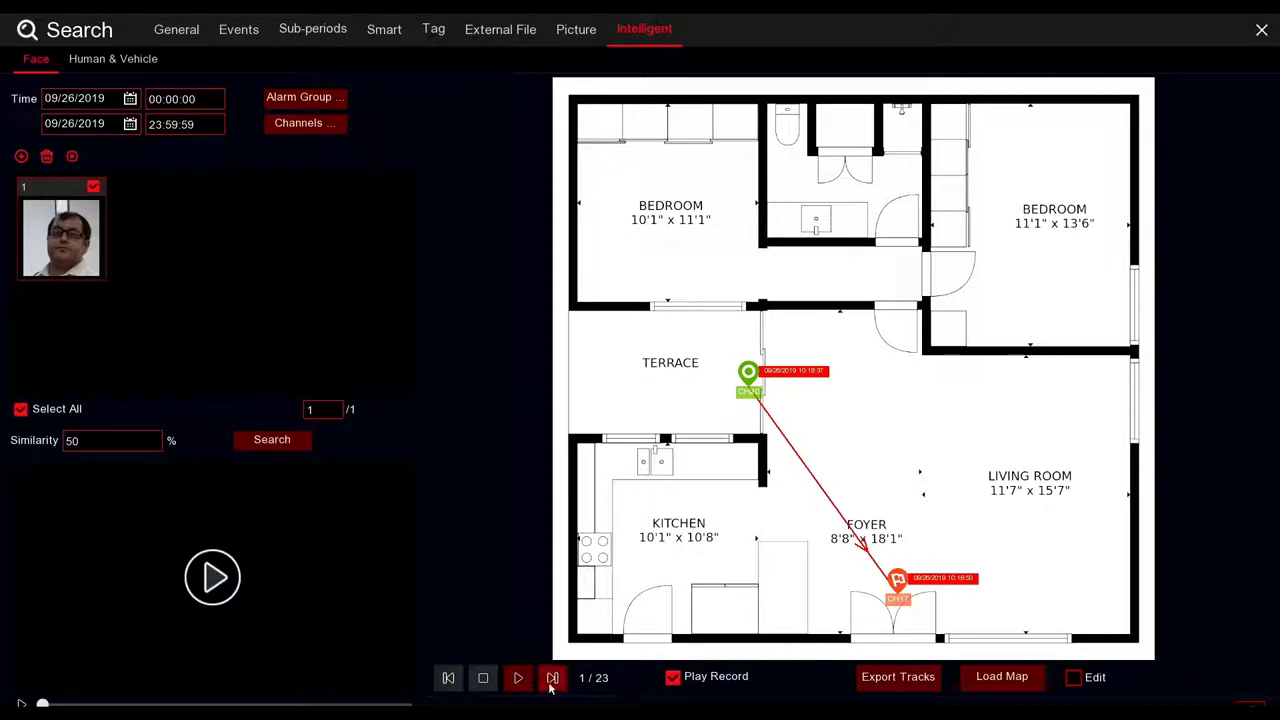
# Play the matched person's movement track on the floor plan together with the recorded video.
pyautogui.click(518, 678)
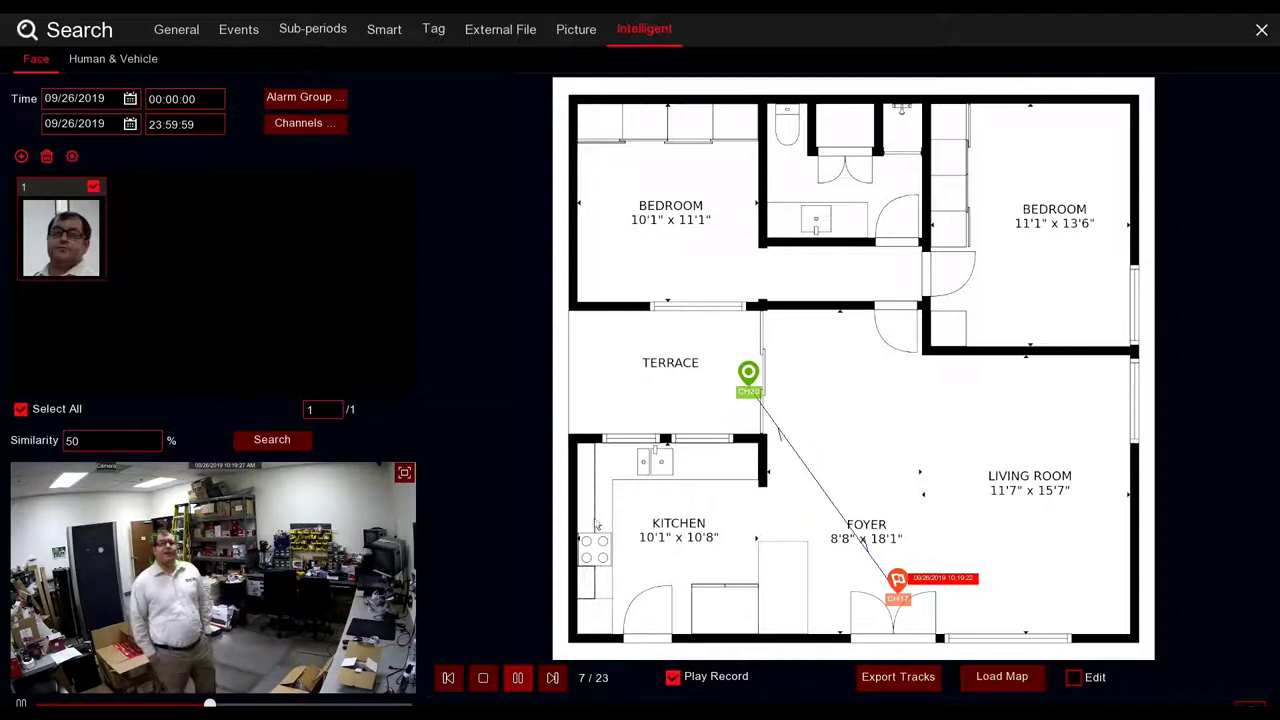
# Try to search for humans and vehicles with the end date set to 09/24/2019.
pyautogui.click(107, 59)
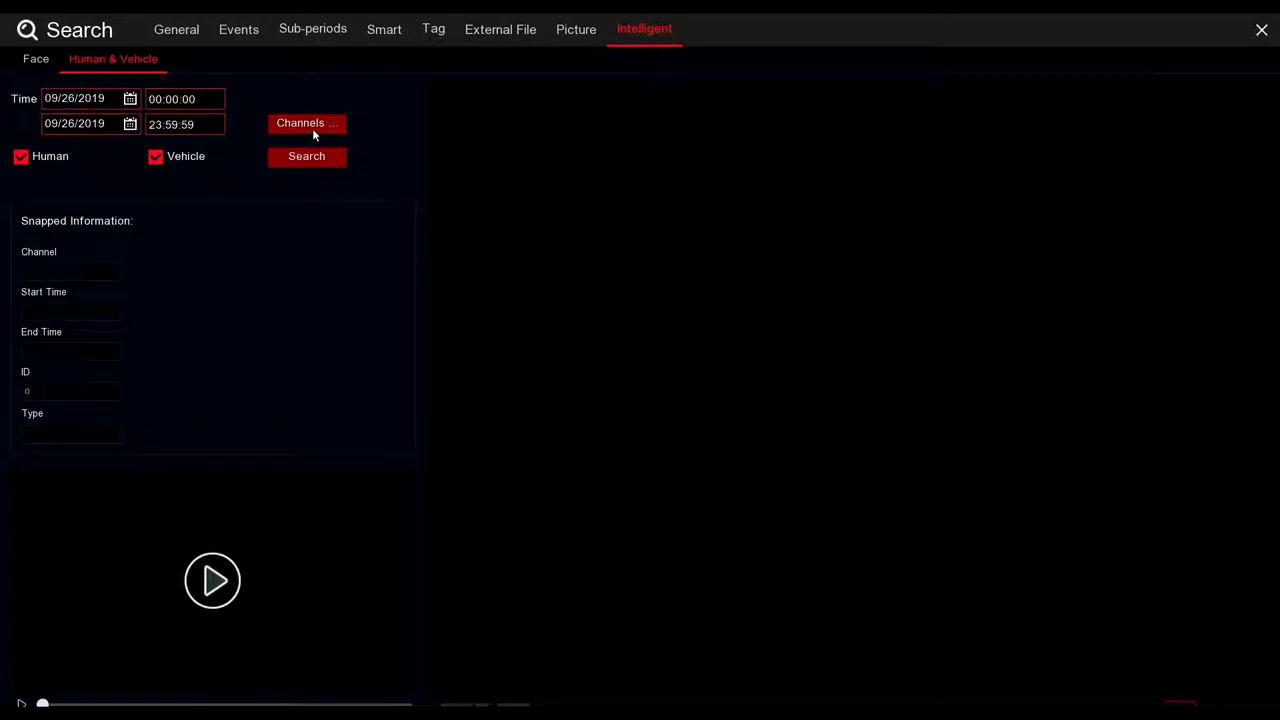
pyautogui.click(132, 122)
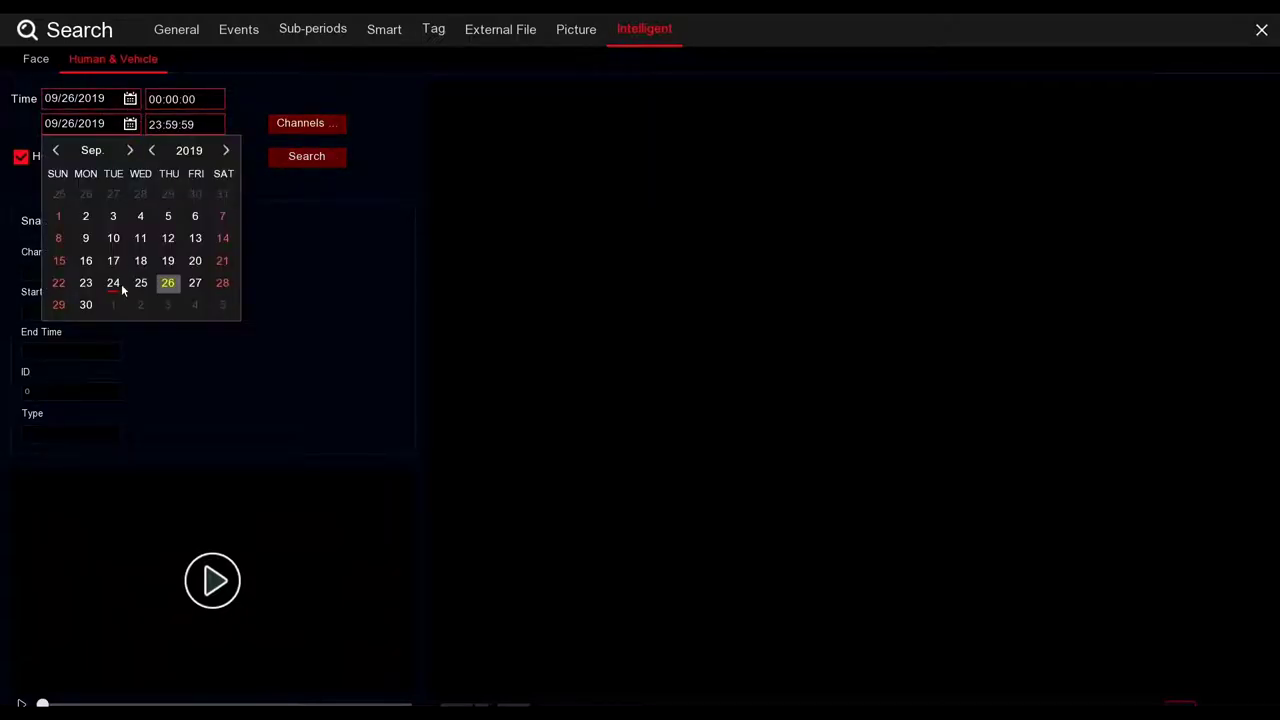
pyautogui.click(113, 282)
pyautogui.click(286, 161)
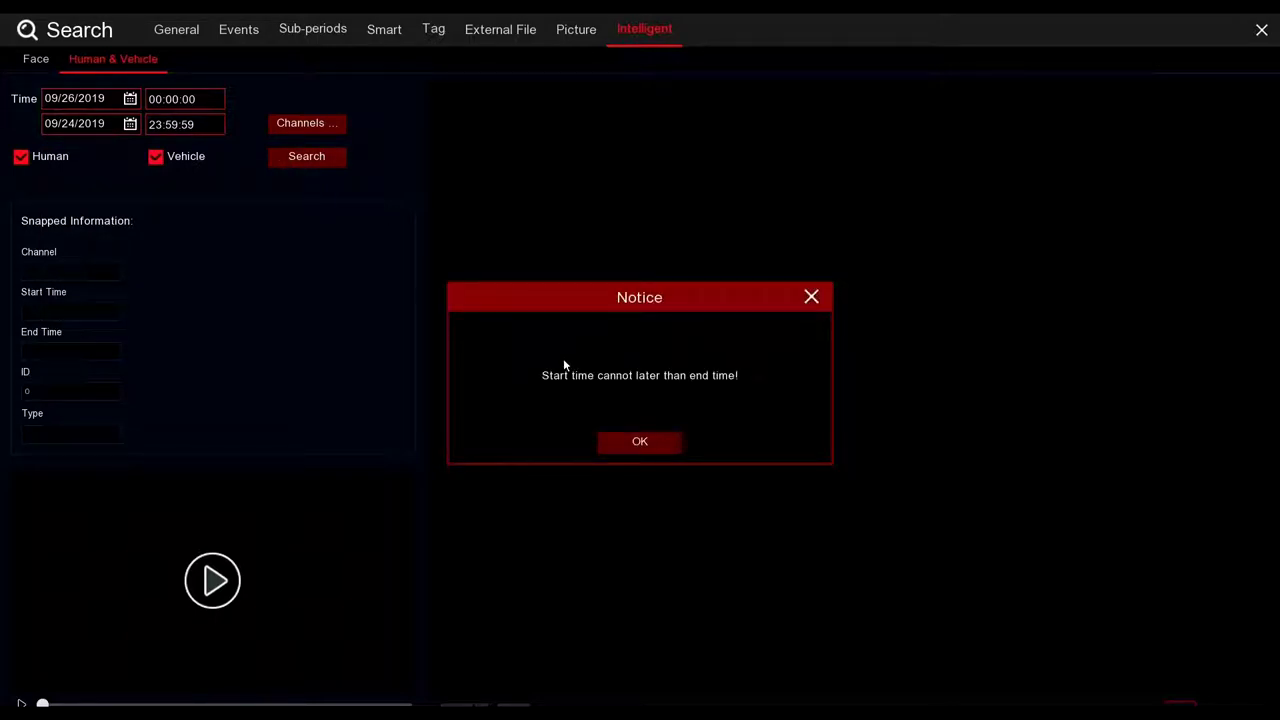
pyautogui.click(637, 445)
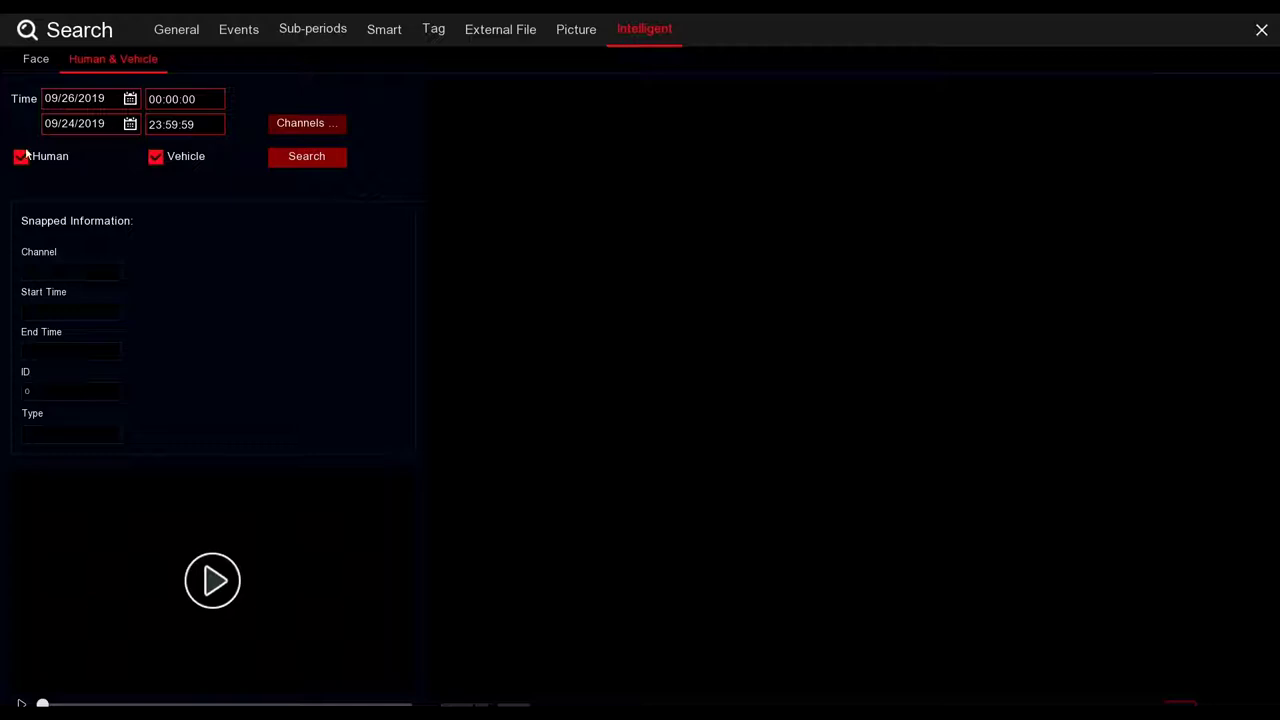
# Leave the recording search and open the Allow List group for editing in the intelligent alarm's face recognition setup.
pyautogui.click(38, 60)
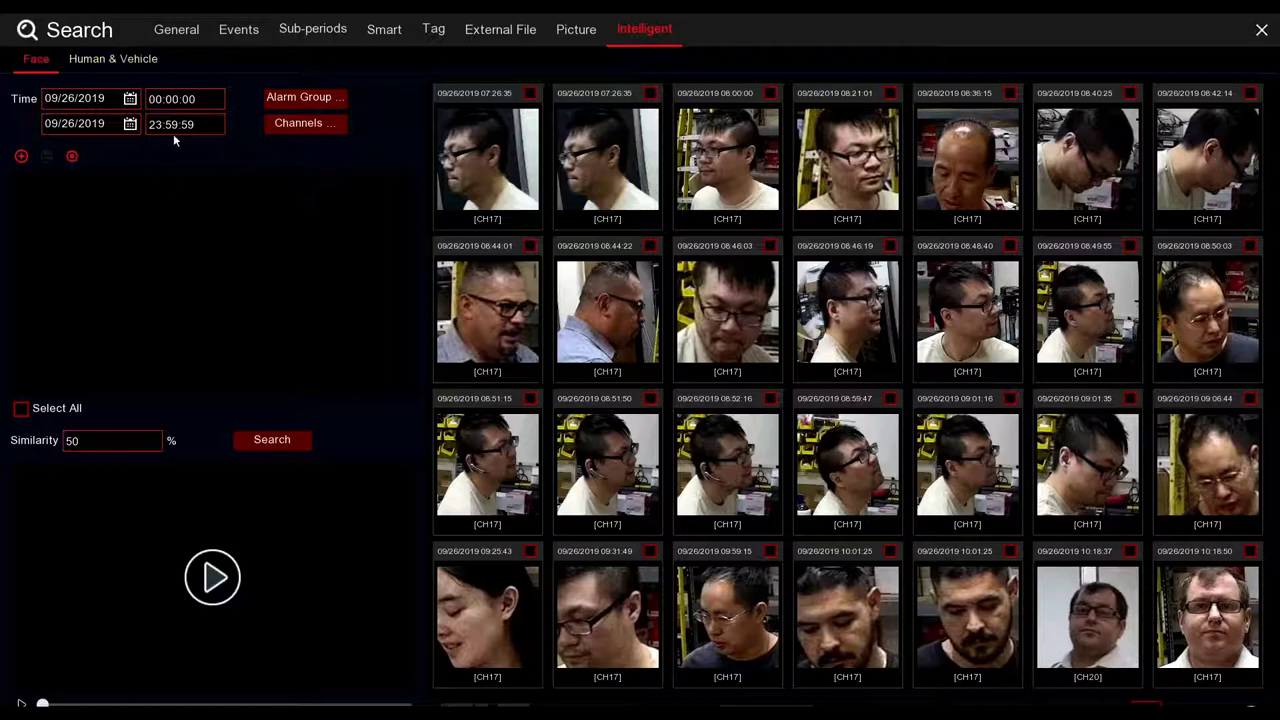
pyautogui.click(1261, 29)
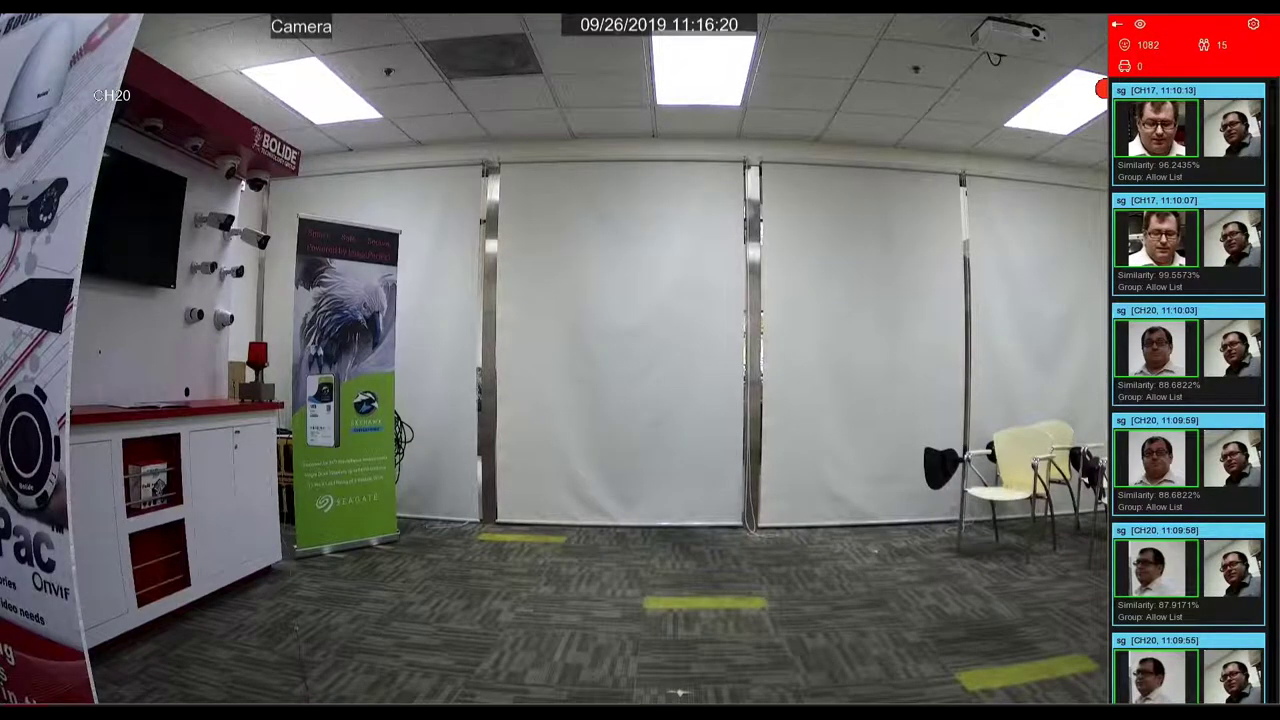
pyautogui.rightClick(12, 643)
pyautogui.click(14, 606)
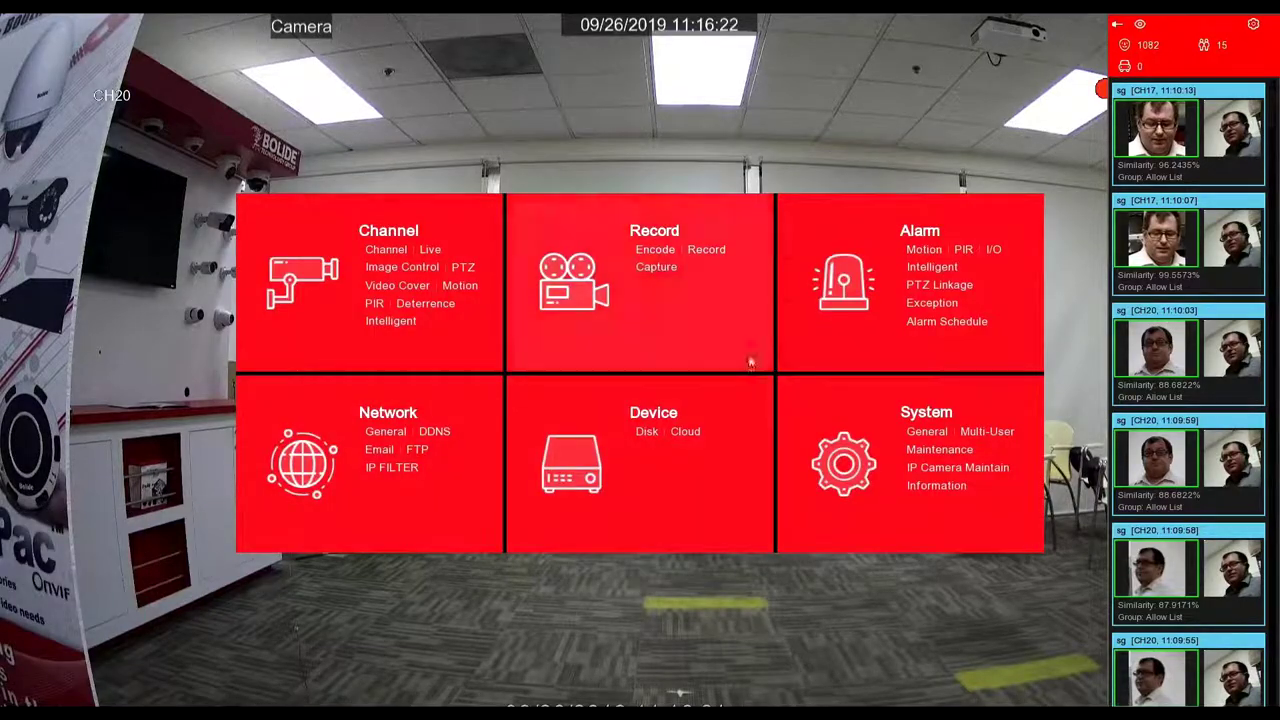
pyautogui.click(931, 267)
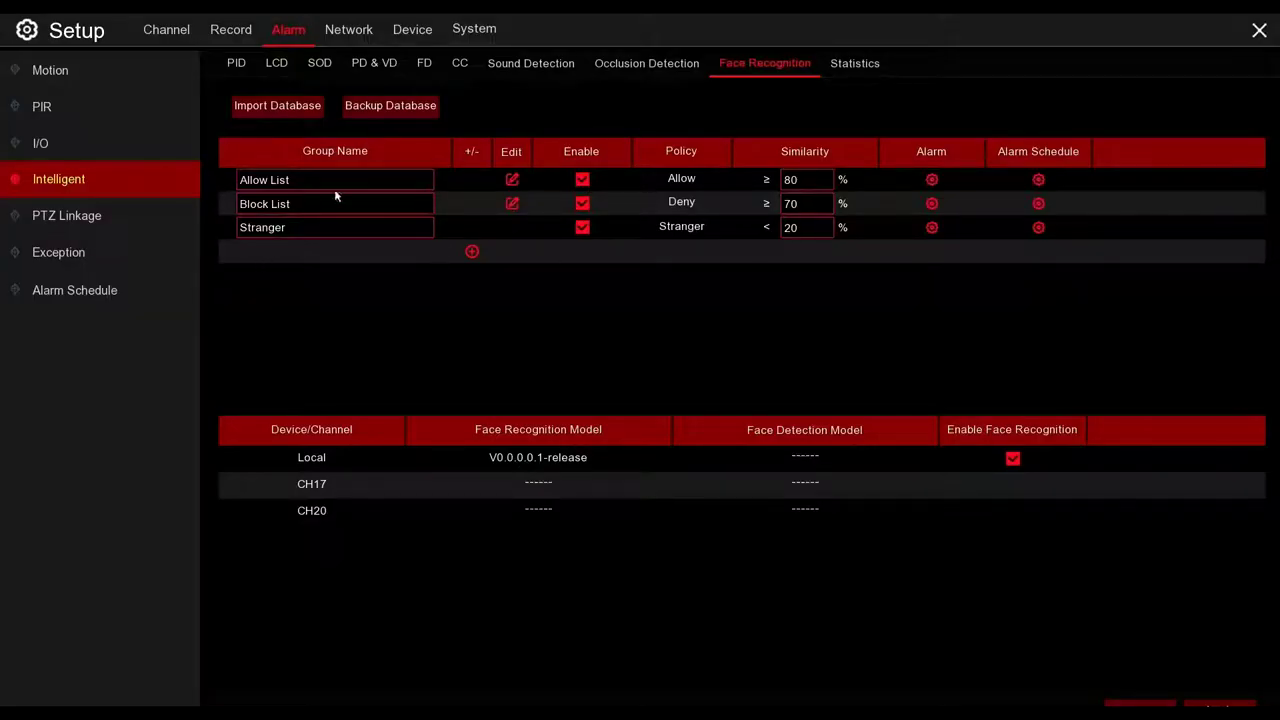
pyautogui.click(512, 179)
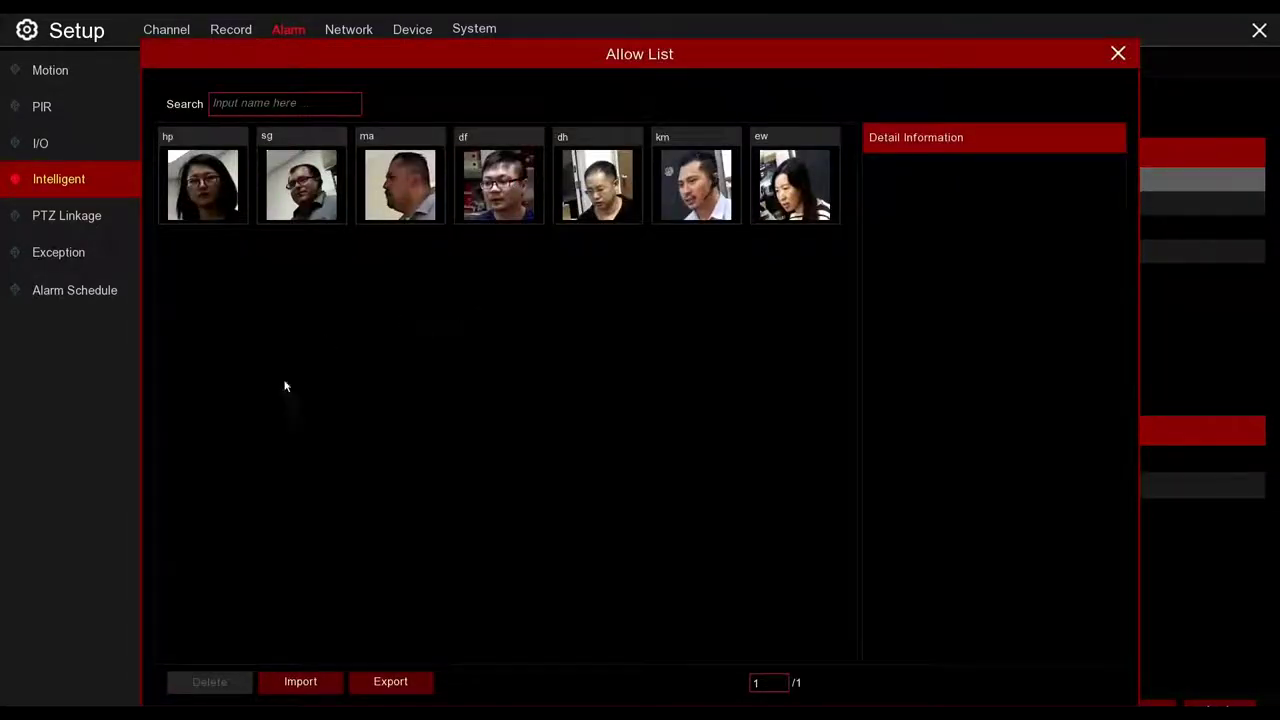
# Choose the CH17 face captured on 09/26/2019 at 10:47:42 from the local storage device as the image to import.
pyautogui.click(302, 684)
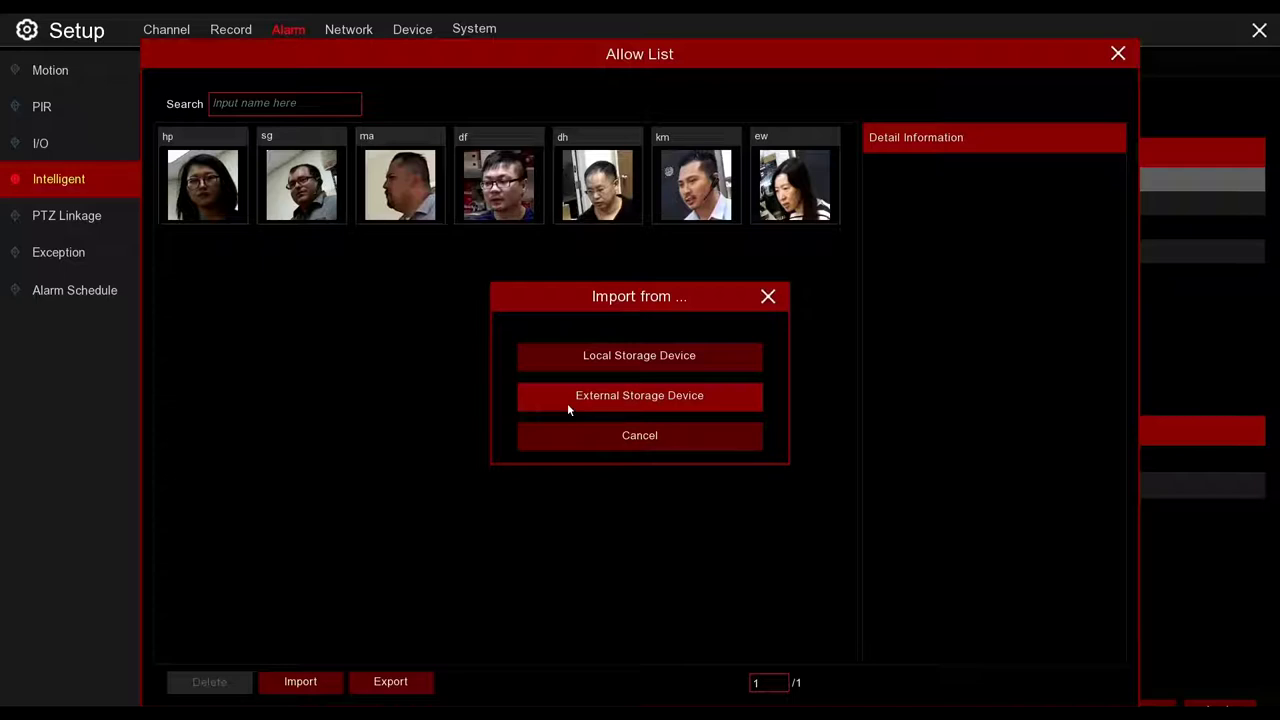
pyautogui.click(636, 362)
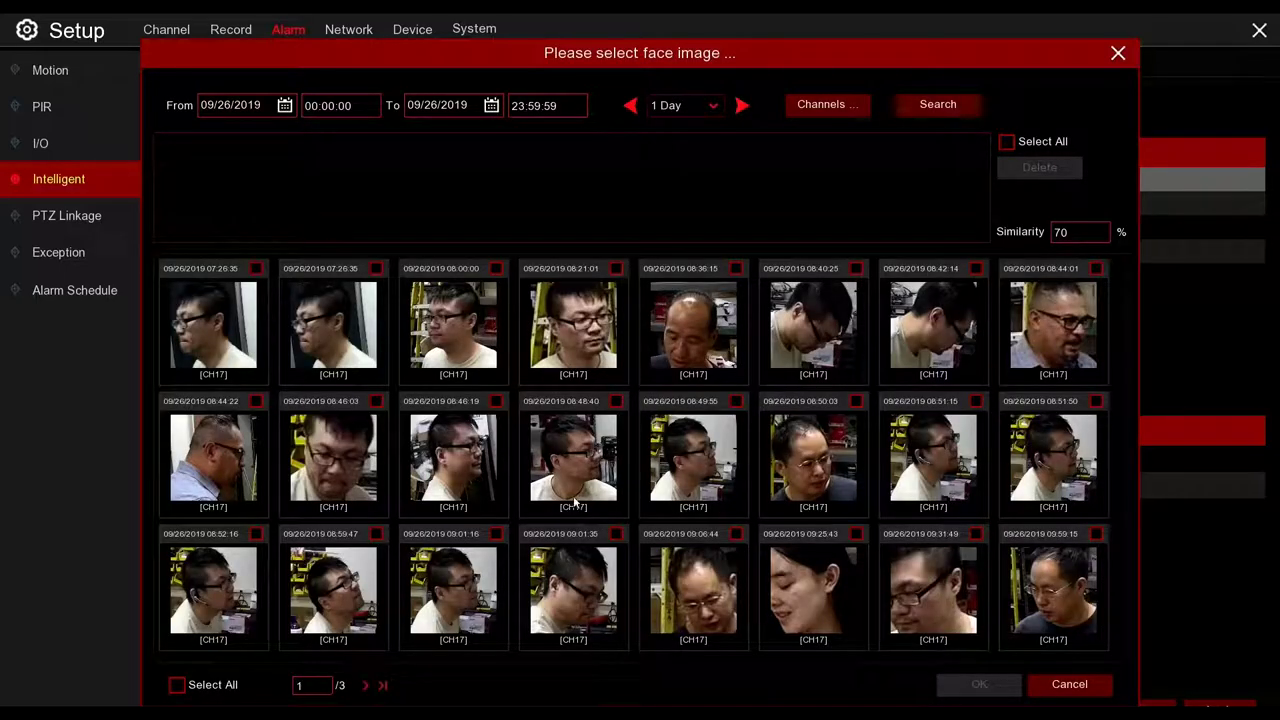
pyautogui.click(365, 686)
pyautogui.click(283, 686)
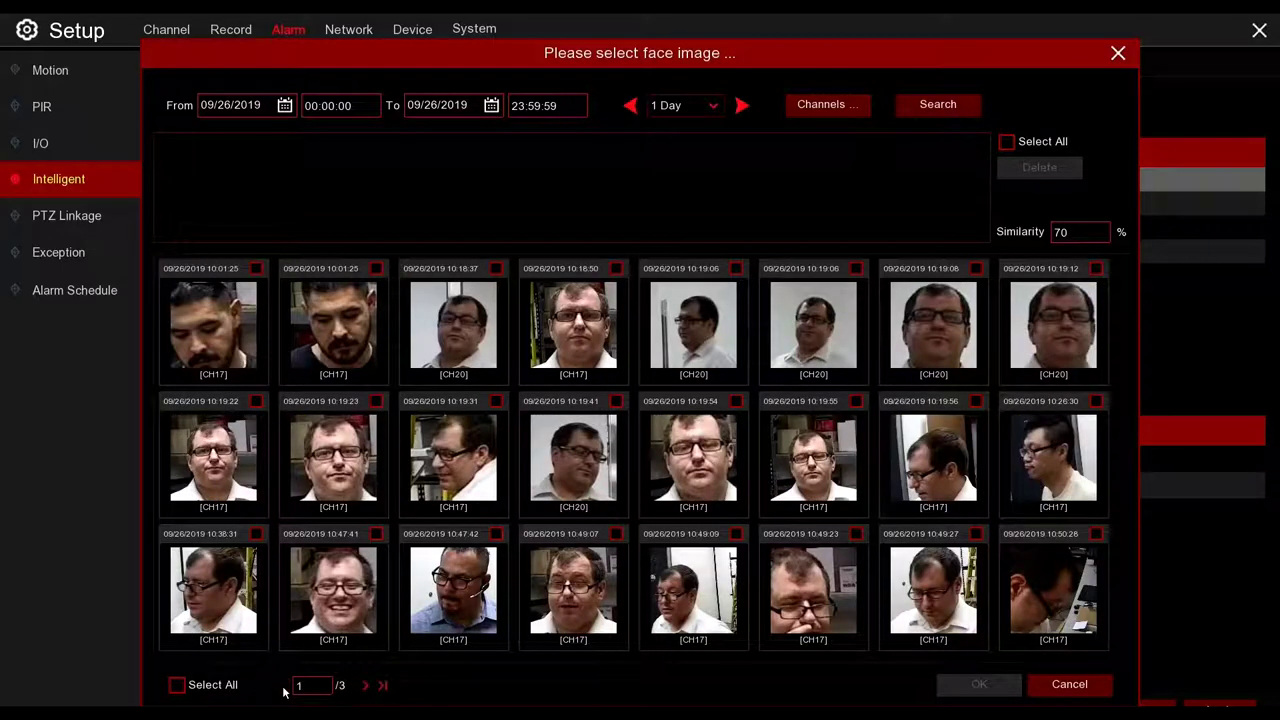
pyautogui.click(365, 686)
pyautogui.click(365, 686)
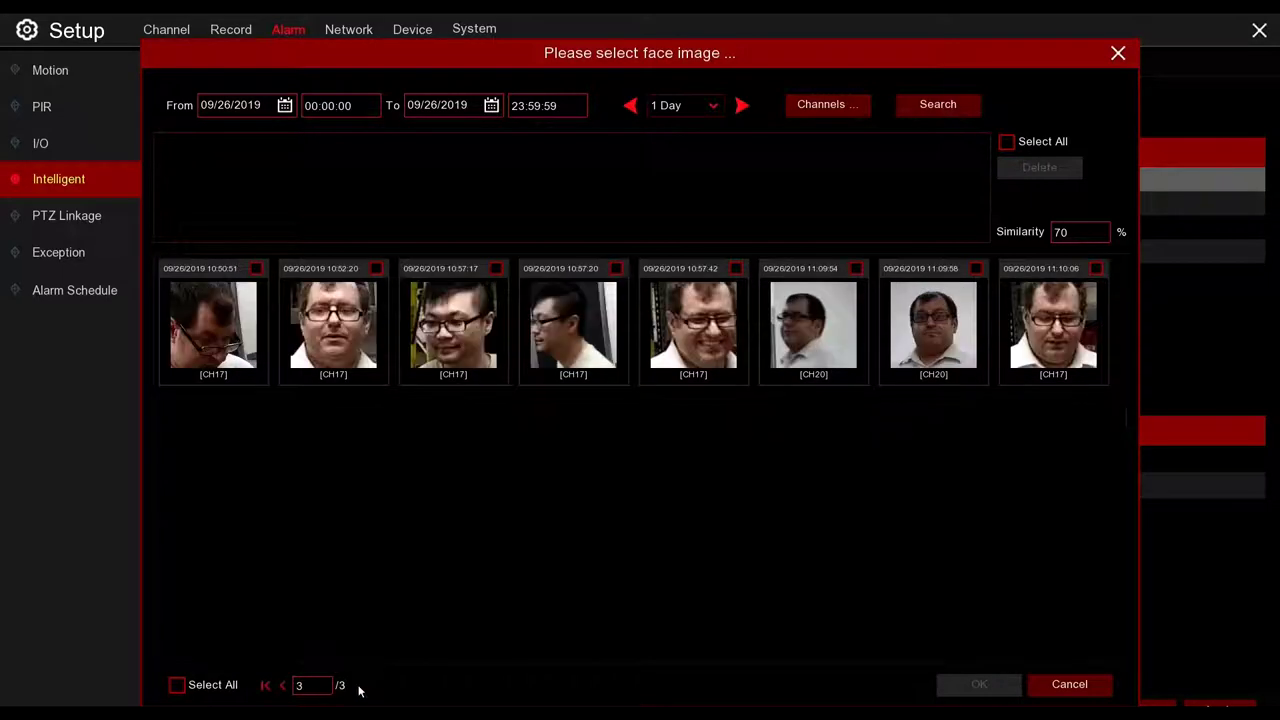
pyautogui.click(283, 686)
pyautogui.click(283, 686)
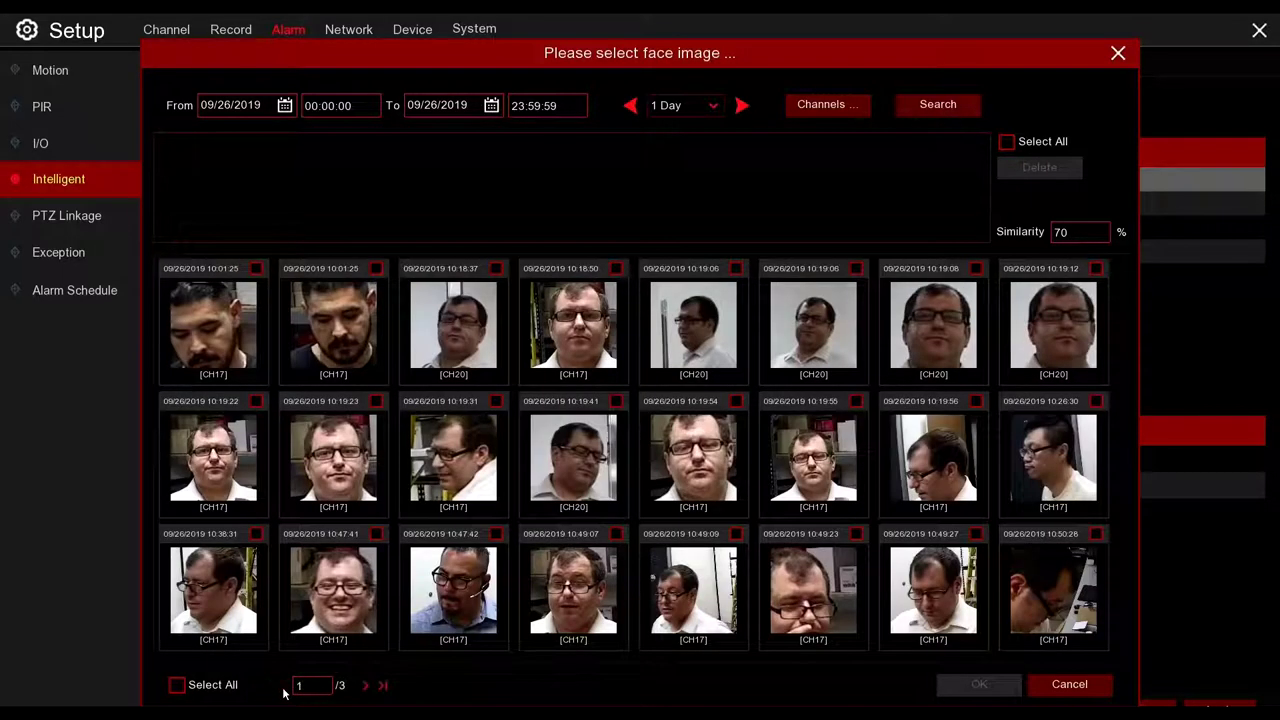
pyautogui.click(365, 686)
pyautogui.click(456, 575)
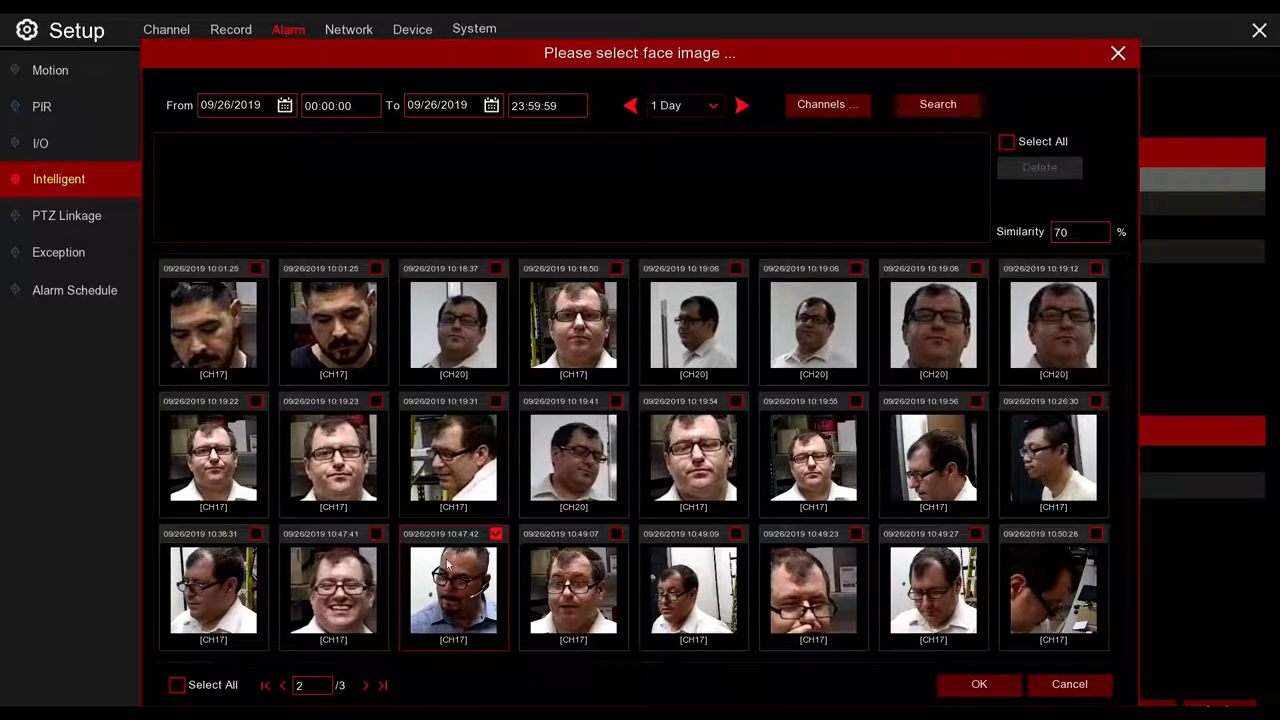
pyautogui.click(966, 686)
# Replace the default name of the face entry with the person's name.
pyautogui.moveTo(469, 153); pyautogui.dragTo(445, 168)
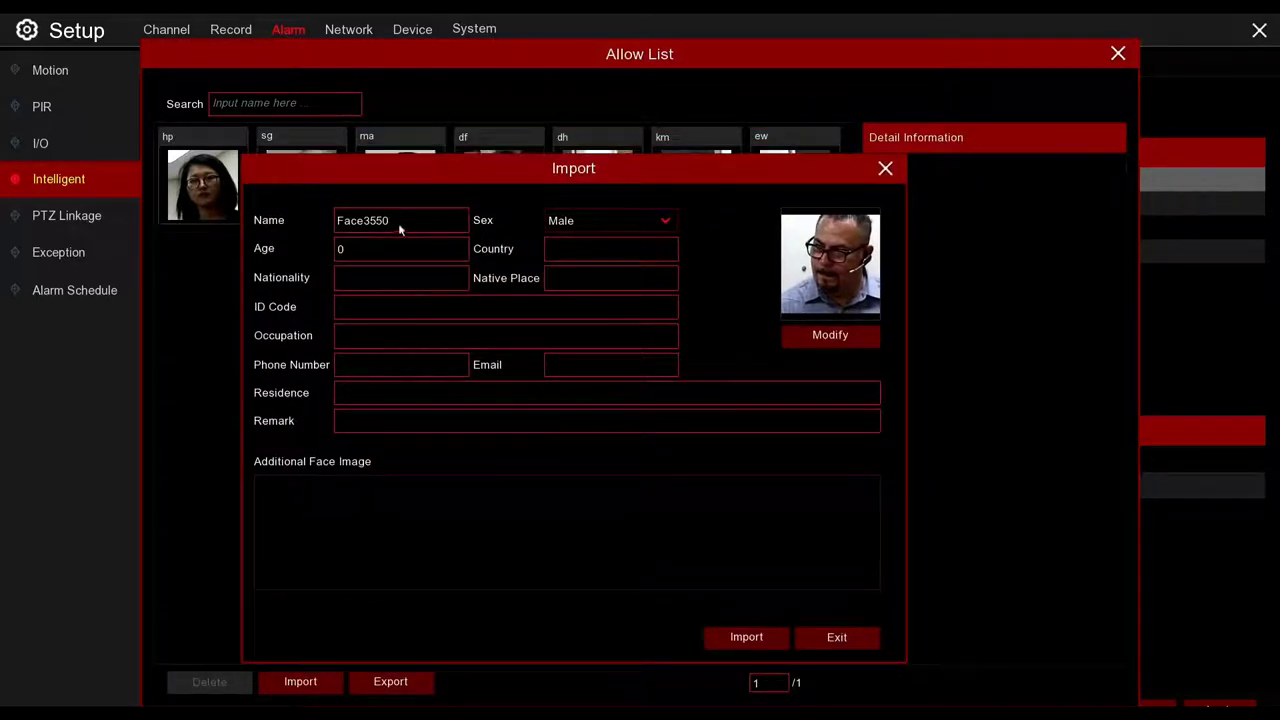
pyautogui.click(399, 229)
pyautogui.click(622, 251)
pyautogui.click(620, 253)
pyautogui.click(620, 253)
pyautogui.click(618, 255)
pyautogui.click(618, 252)
pyautogui.click(618, 252)
pyautogui.click(618, 252)
pyautogui.click(618, 252)
pyautogui.click(361, 320)
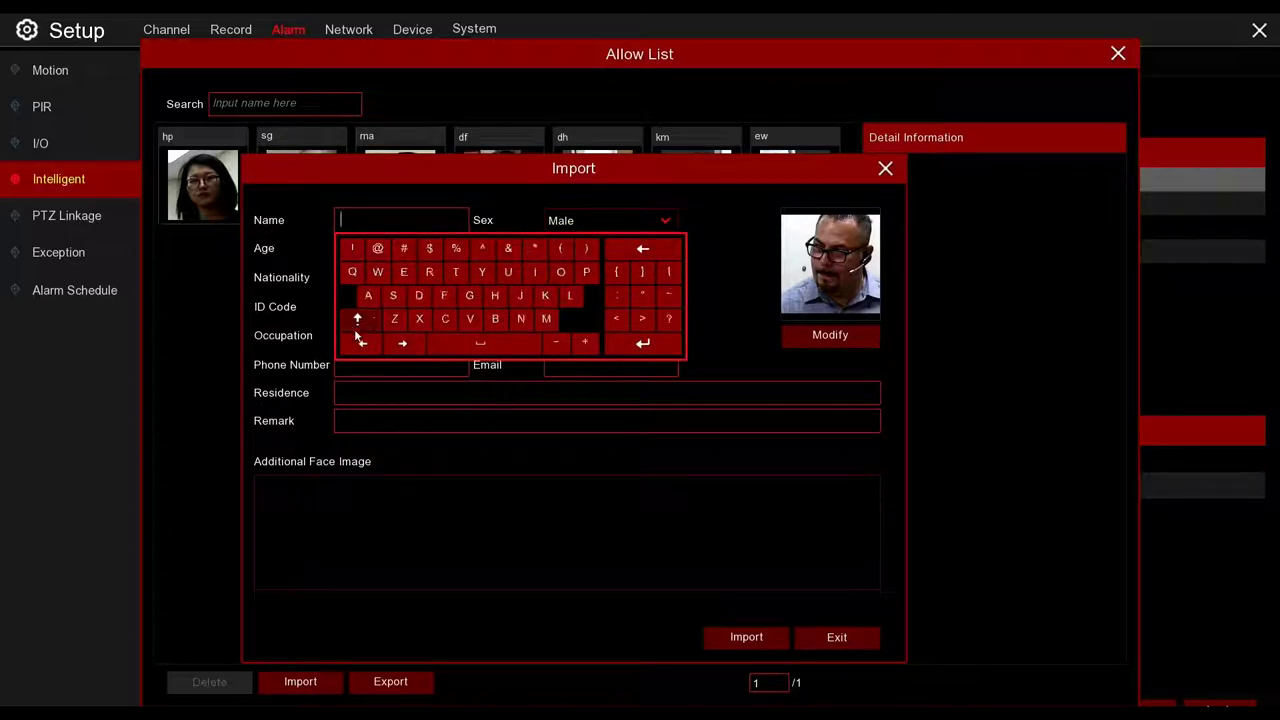
pyautogui.click(546, 318)
pyautogui.click(368, 296)
pyautogui.click(520, 318)
pyautogui.click(520, 318)
pyautogui.click(484, 276)
pyautogui.click(641, 344)
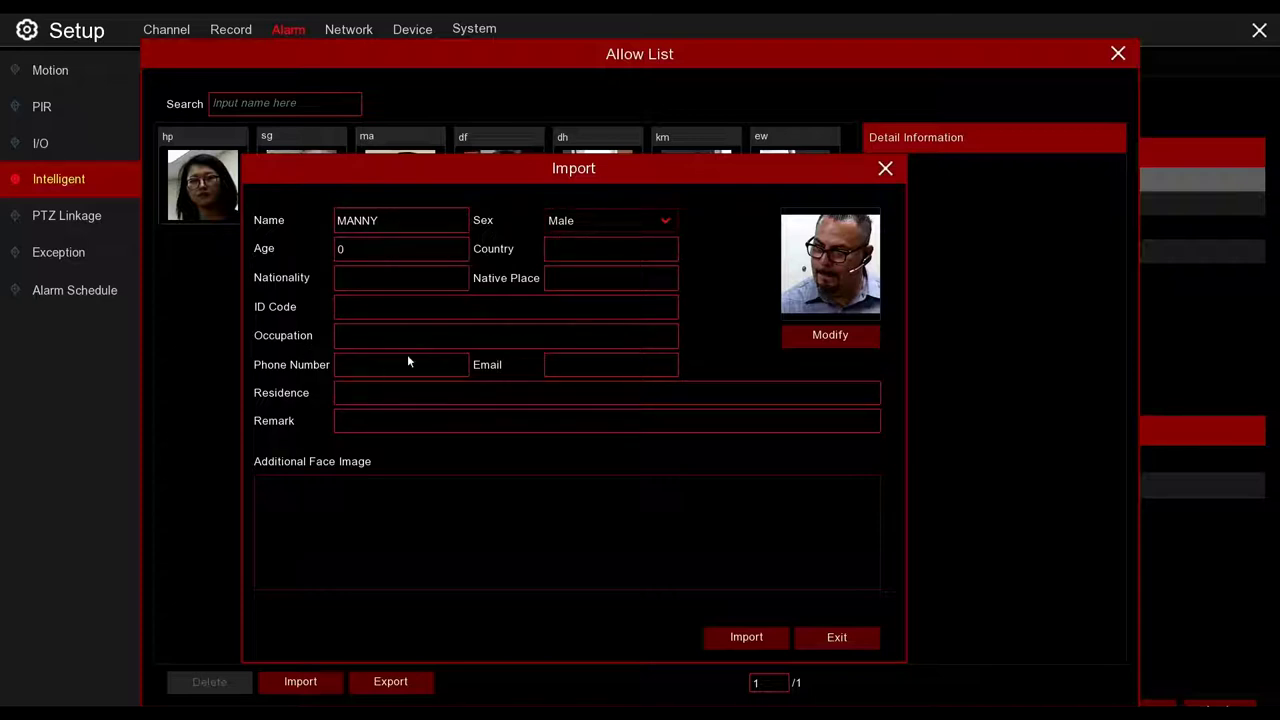
# Import the new face entry into the Allow List and return to the live view.
pyautogui.click(742, 639)
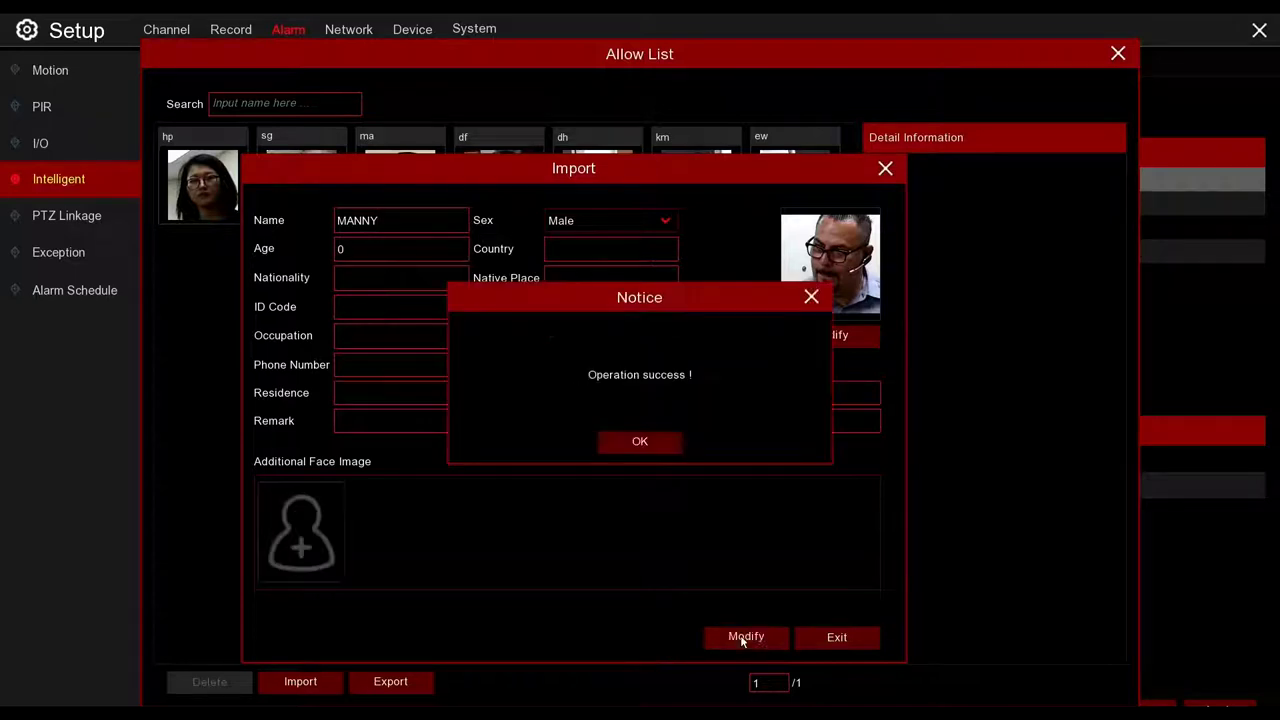
pyautogui.click(641, 442)
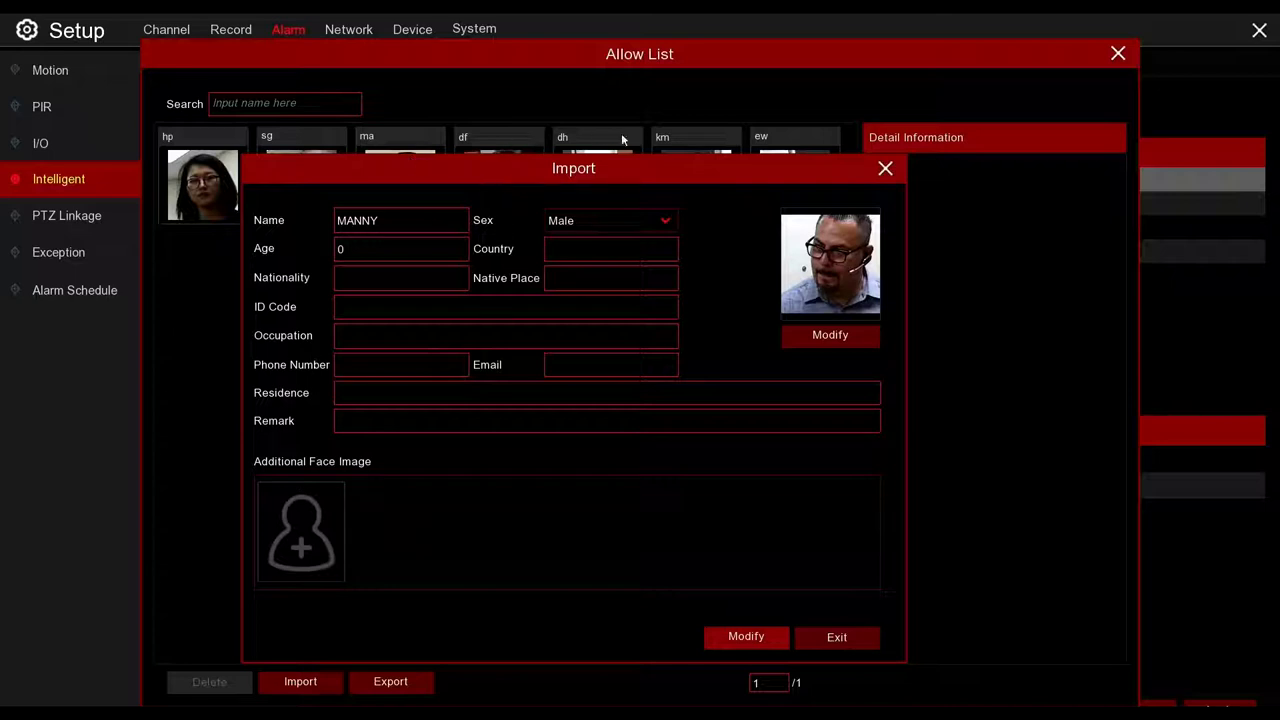
pyautogui.click(885, 169)
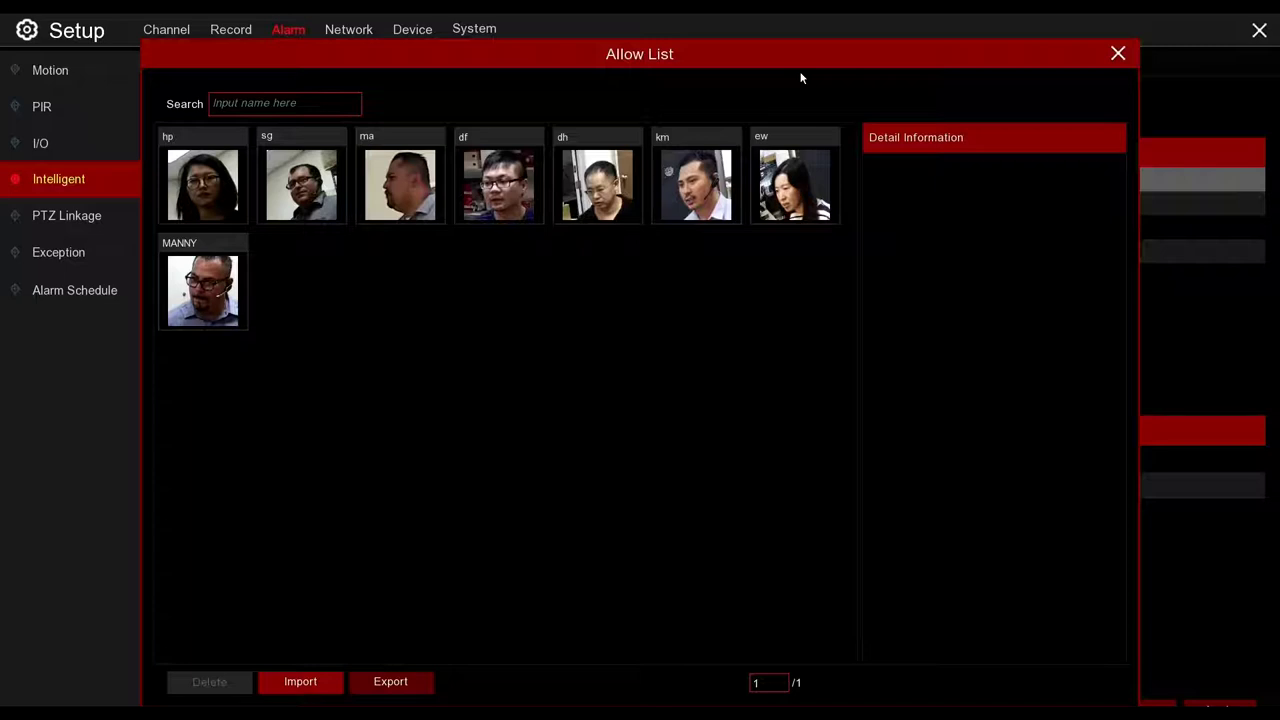
pyautogui.click(1119, 56)
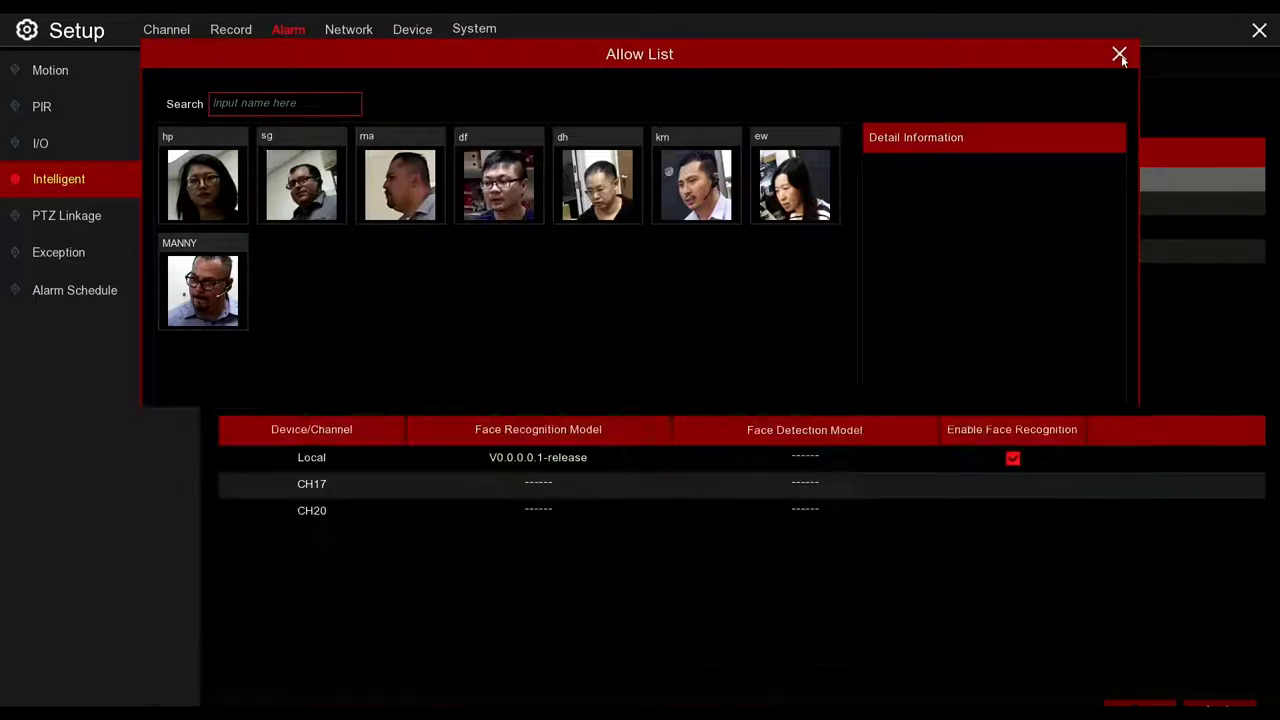
pyautogui.click(1259, 30)
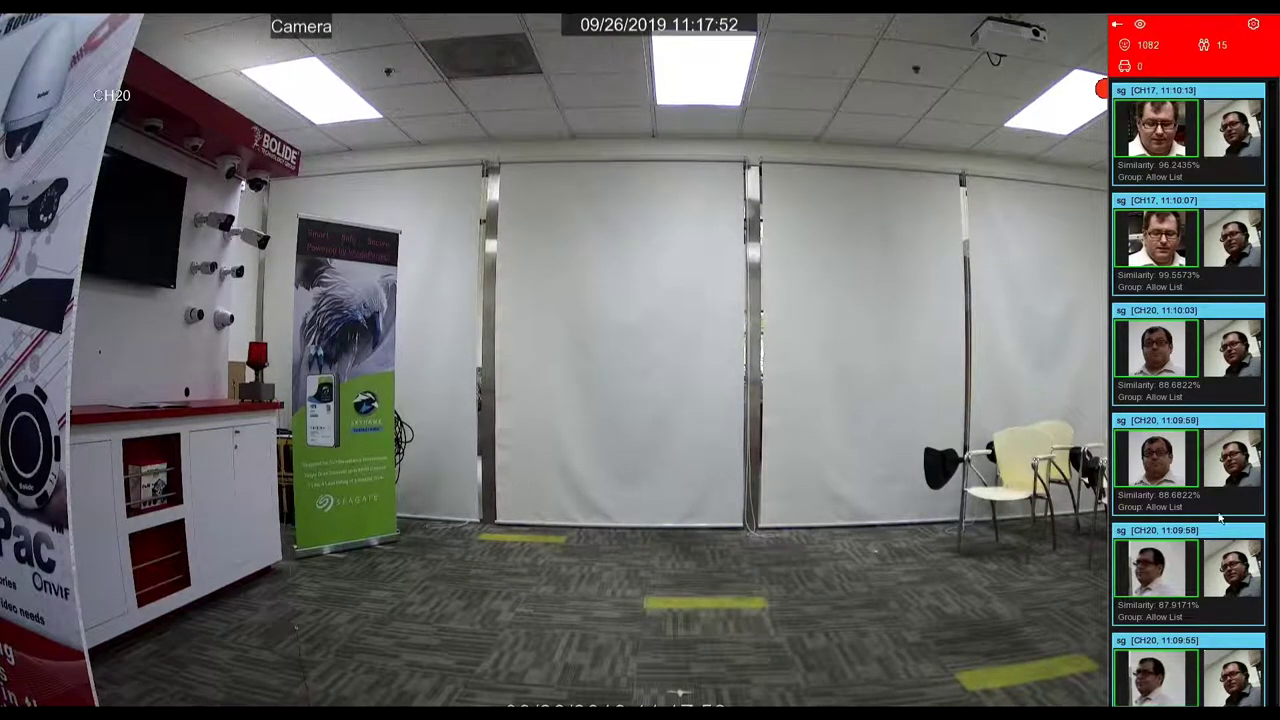
# Look through the live list of face recognition events for similarity and group, and return to the newest entries.
pyautogui.scroll(-5, 1219, 517)
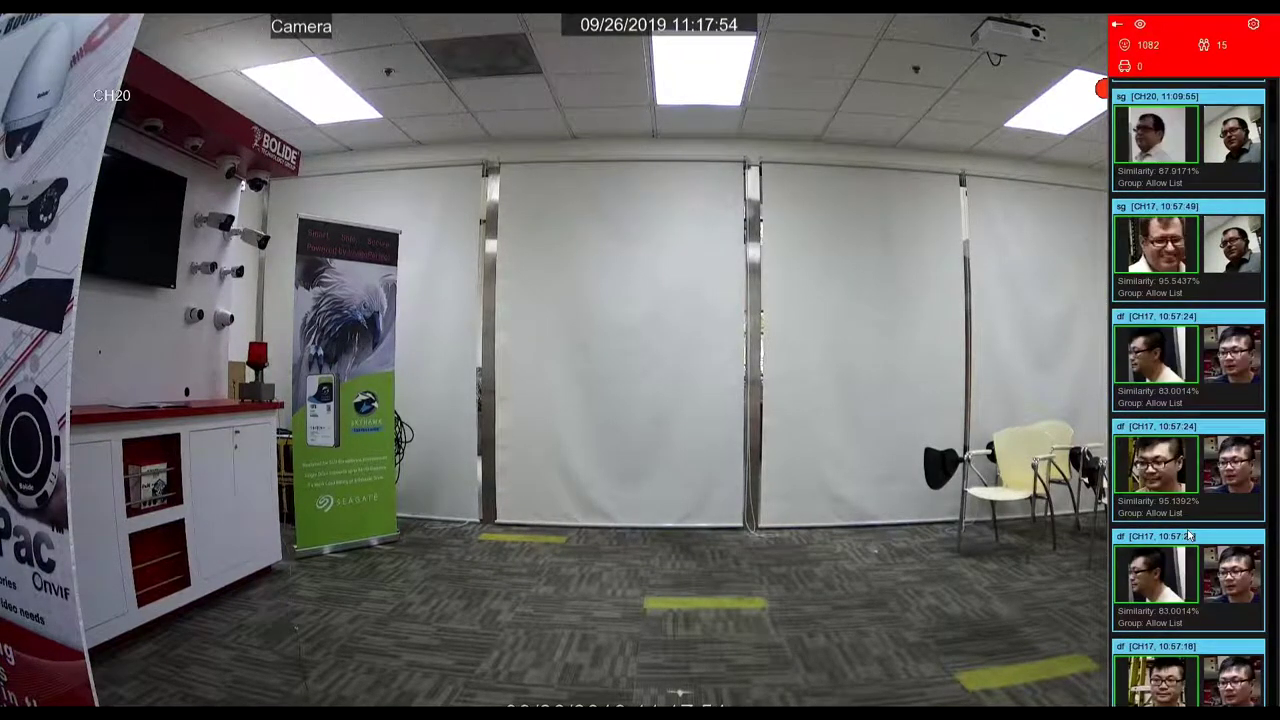
pyautogui.scroll(-1, 1190, 537)
pyautogui.scroll(-1, 1186, 534)
pyautogui.scroll(-5, 1186, 534)
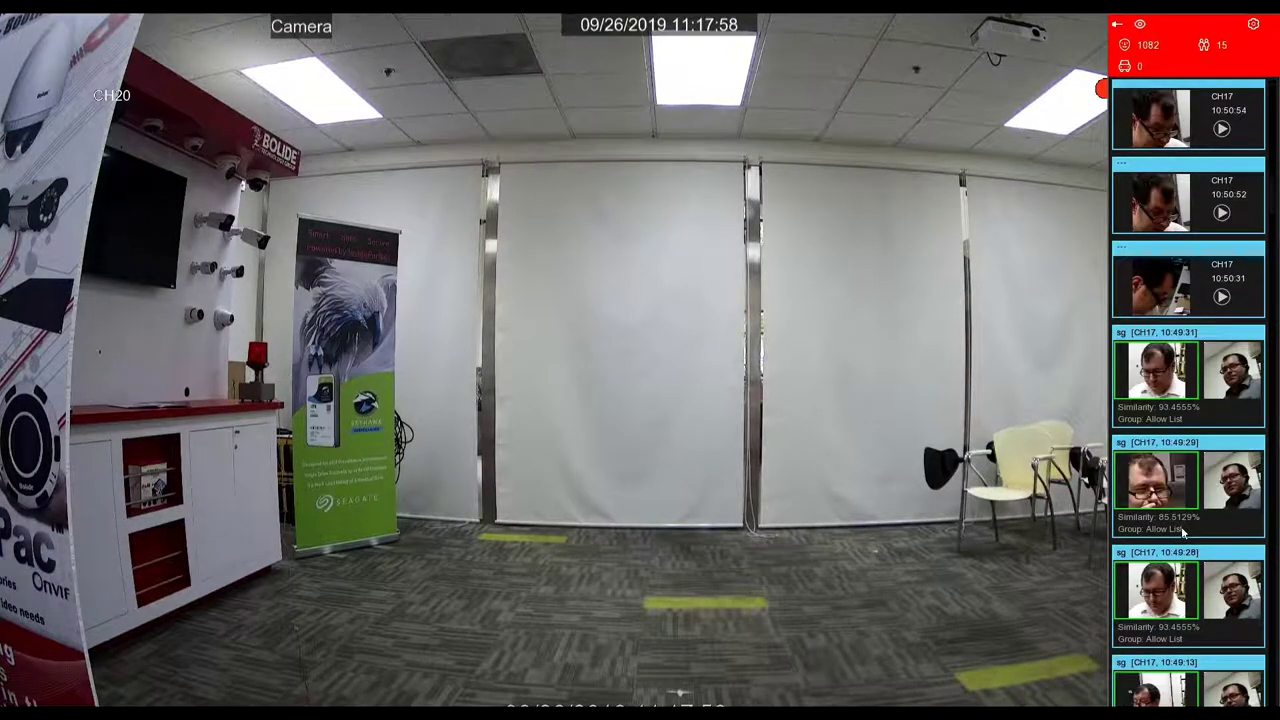
pyautogui.scroll(-1, 1183, 533)
pyautogui.scroll(-1, 1196, 626)
pyautogui.scroll(10, 1196, 626)
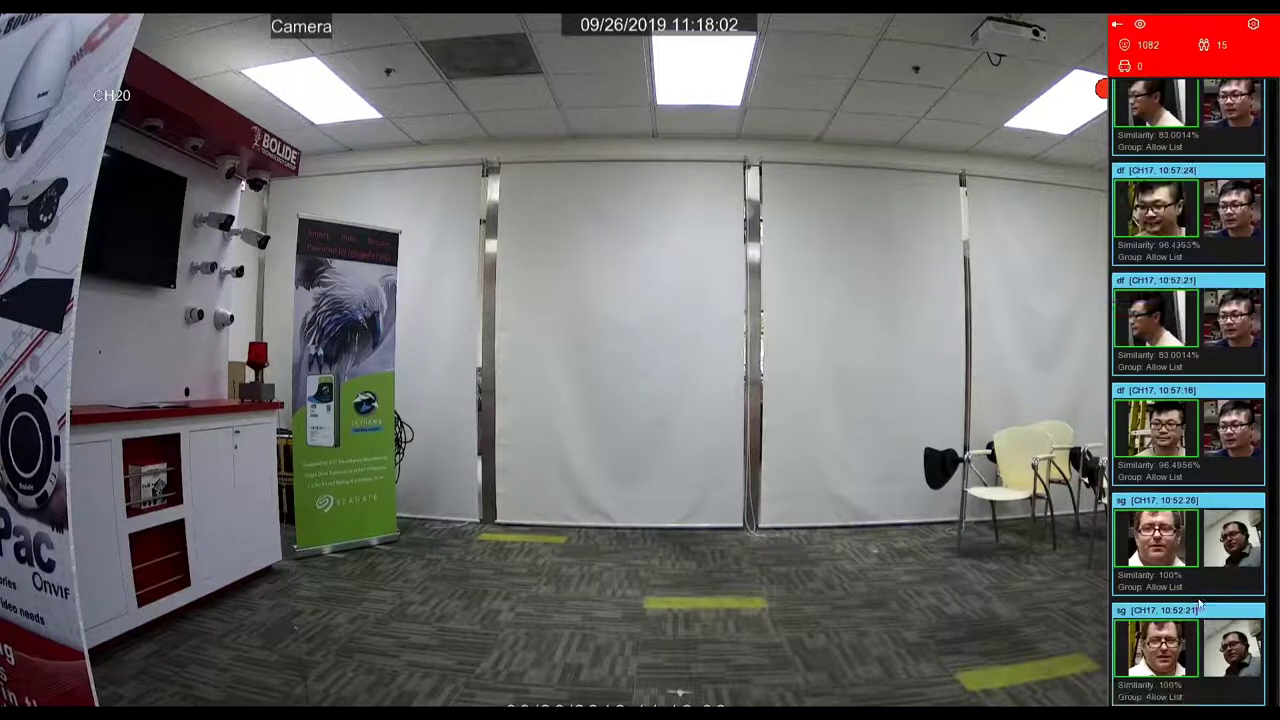
pyautogui.scroll(10, 1200, 601)
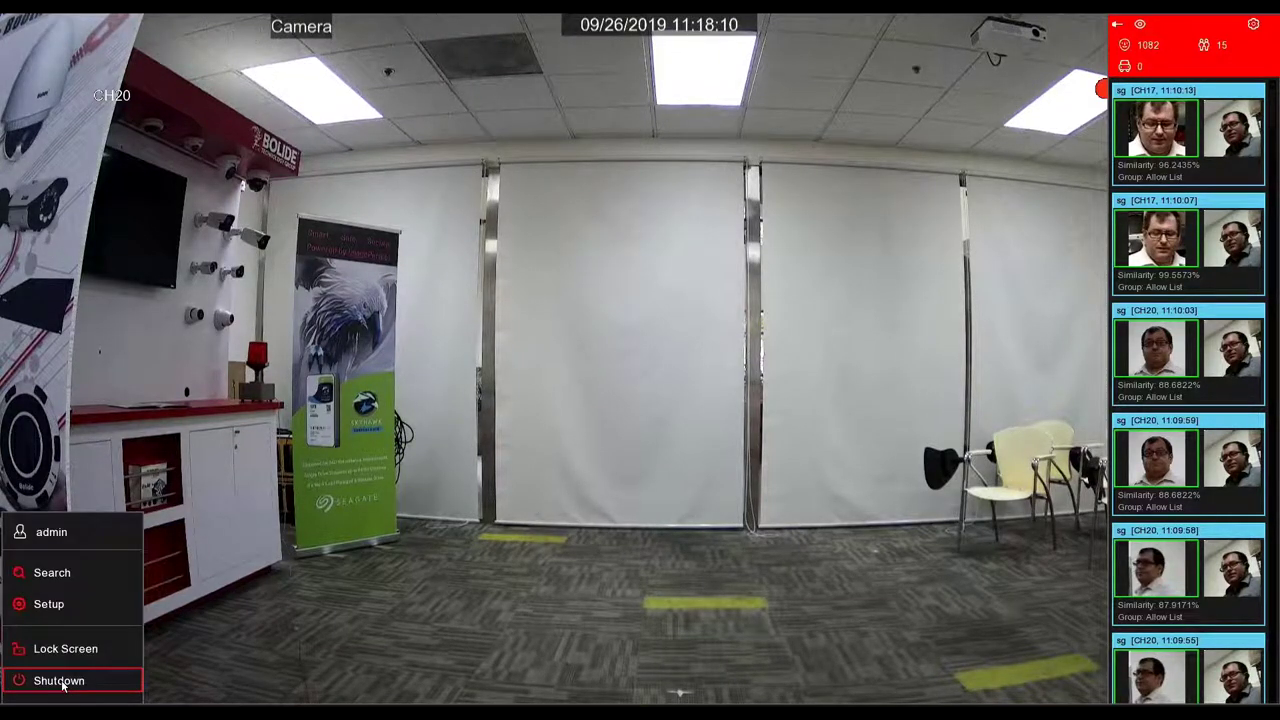
# Reopen the Allow List in the face recognition setup and show the second person's detail information.
pyautogui.click(50, 604)
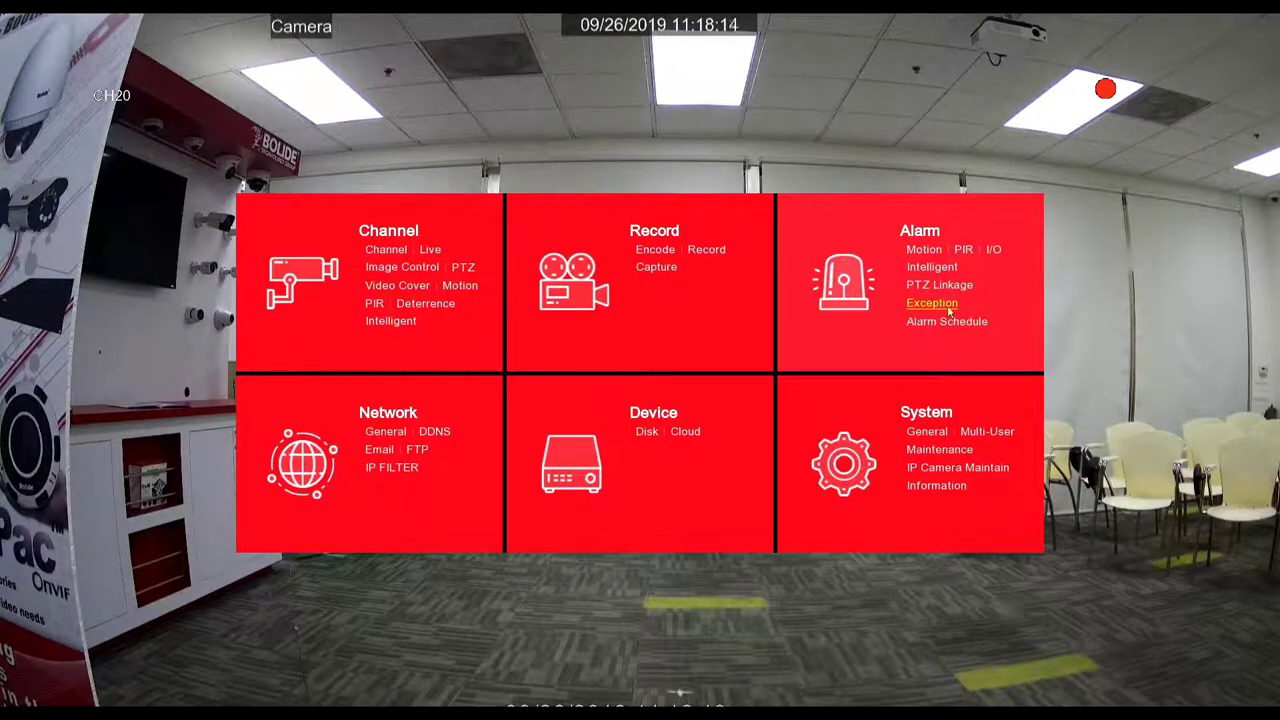
pyautogui.click(932, 267)
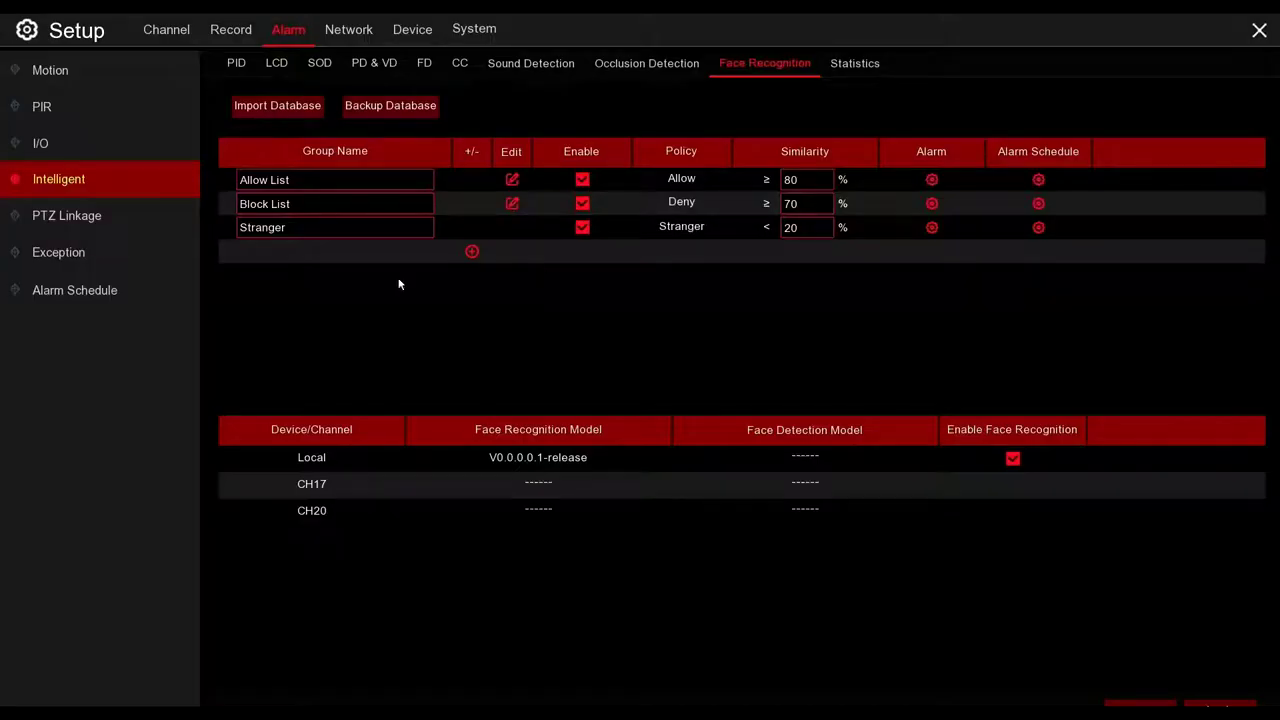
pyautogui.click(513, 180)
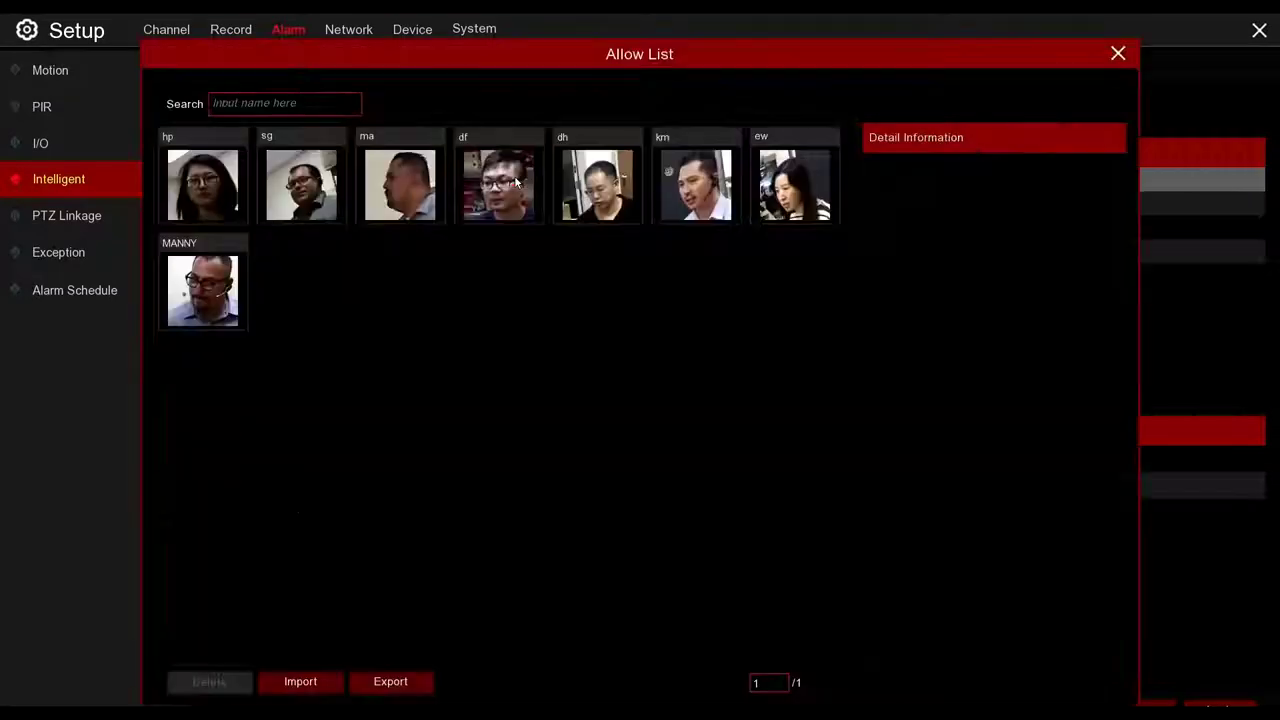
pyautogui.click(336, 188)
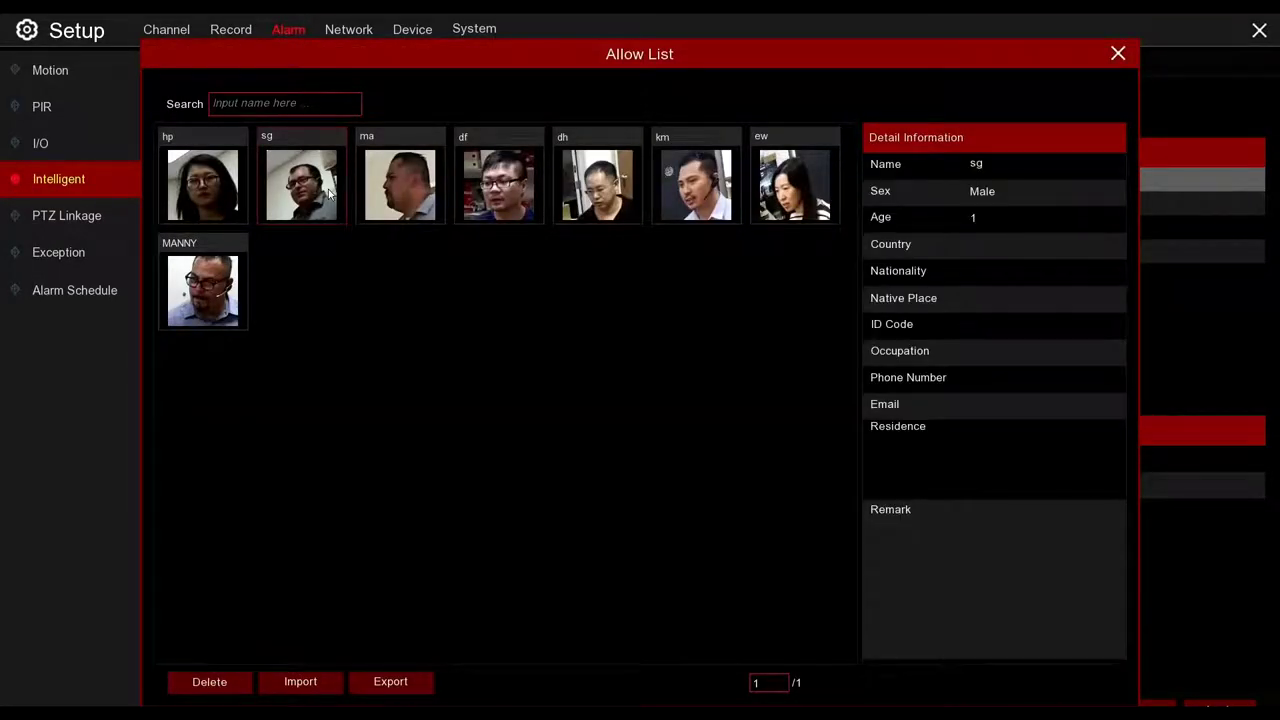
# View the locally stored face captures available for import into the Allow List, and leave without importing any.
pyautogui.click(307, 686)
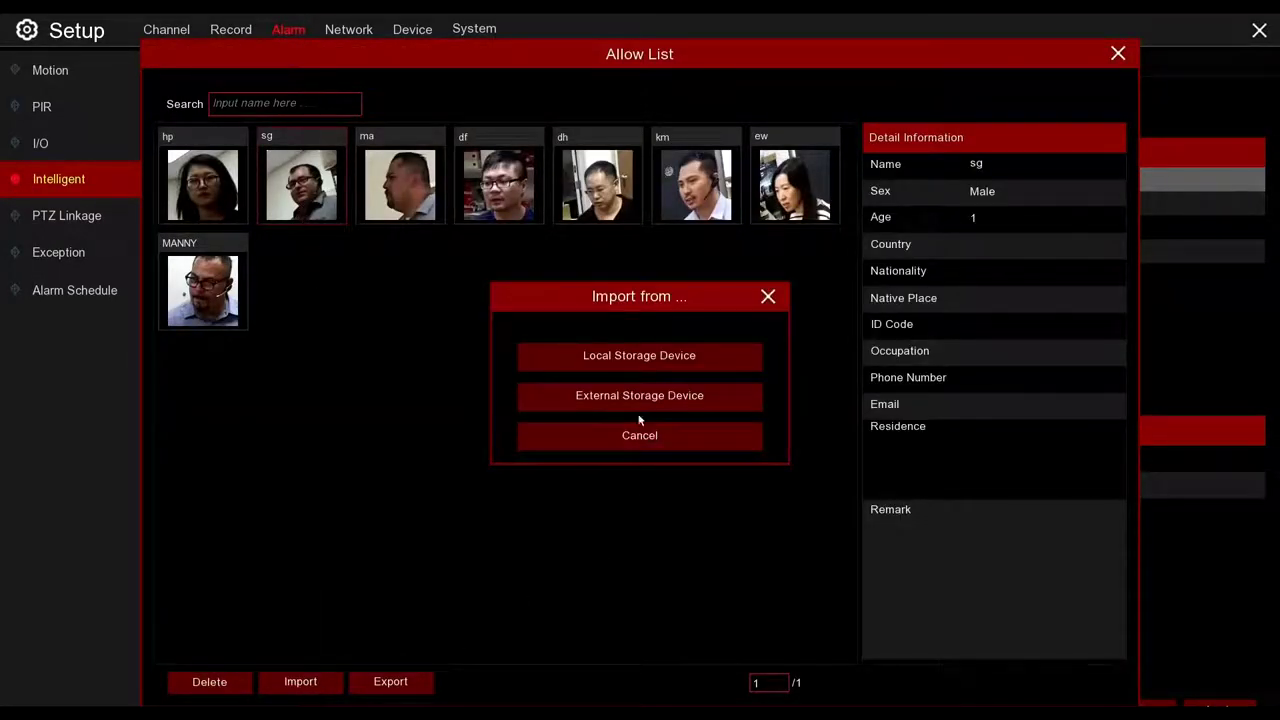
pyautogui.click(630, 364)
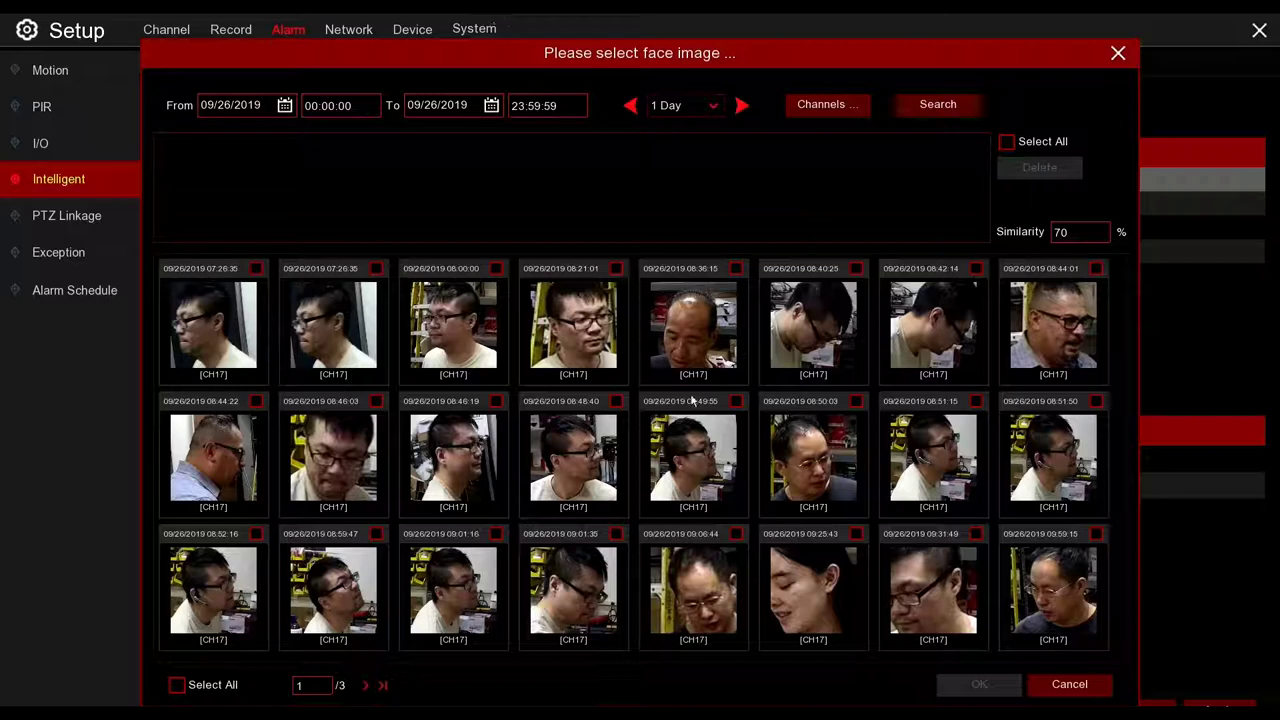
pyautogui.click(1069, 685)
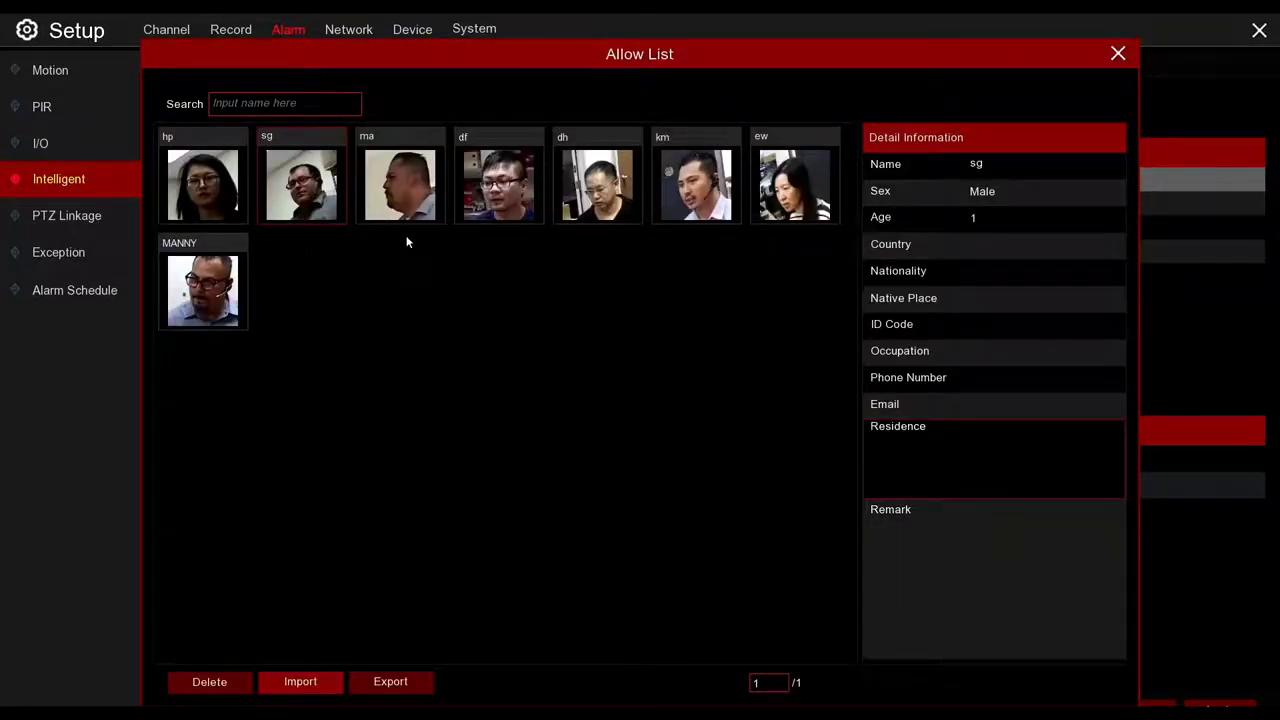
# Open the second Allow List entry for editing, look through its additional face images, and submit it without changes.
pyautogui.rightClick(308, 205)
pyautogui.click(322, 209)
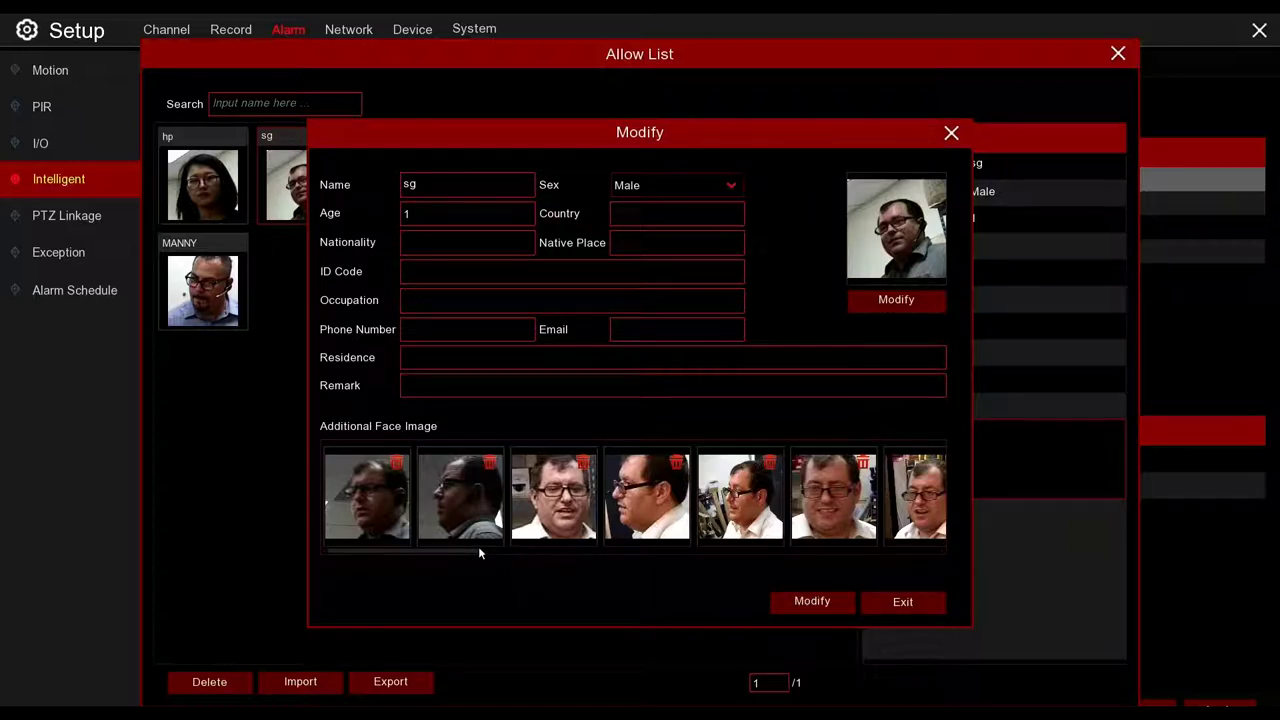
pyautogui.scroll(-1, 478, 550)
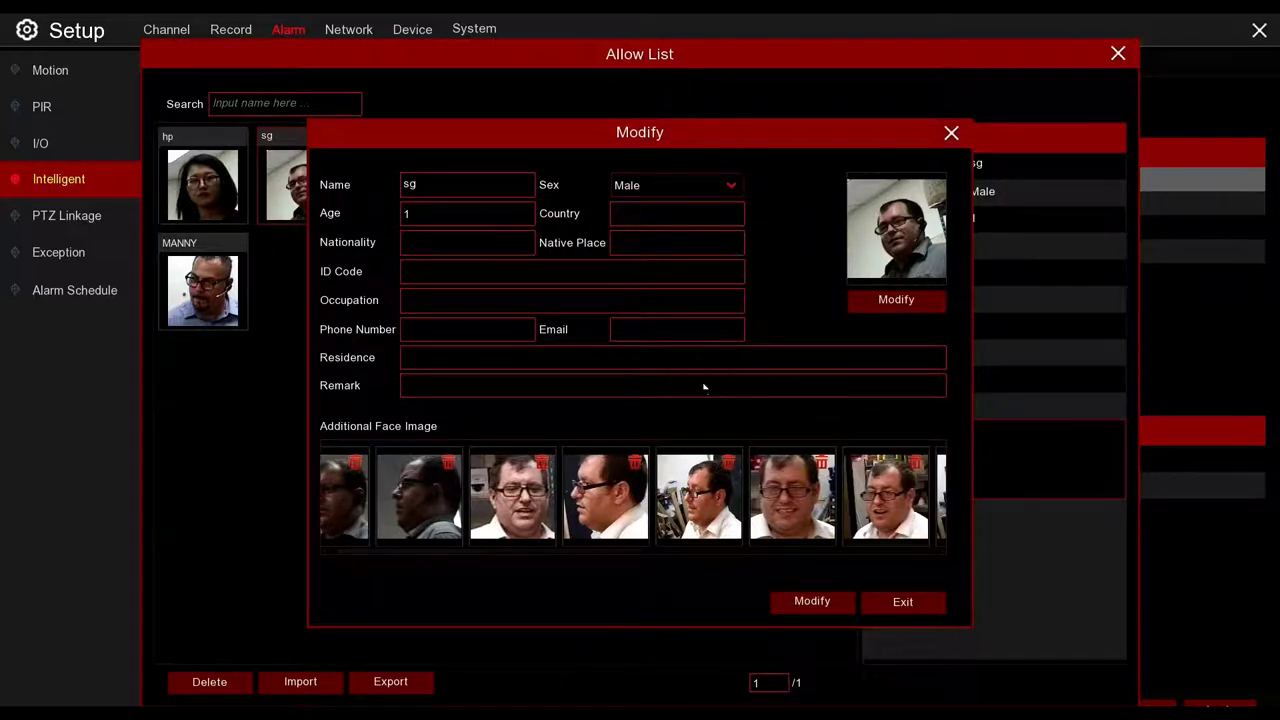
pyautogui.click(826, 601)
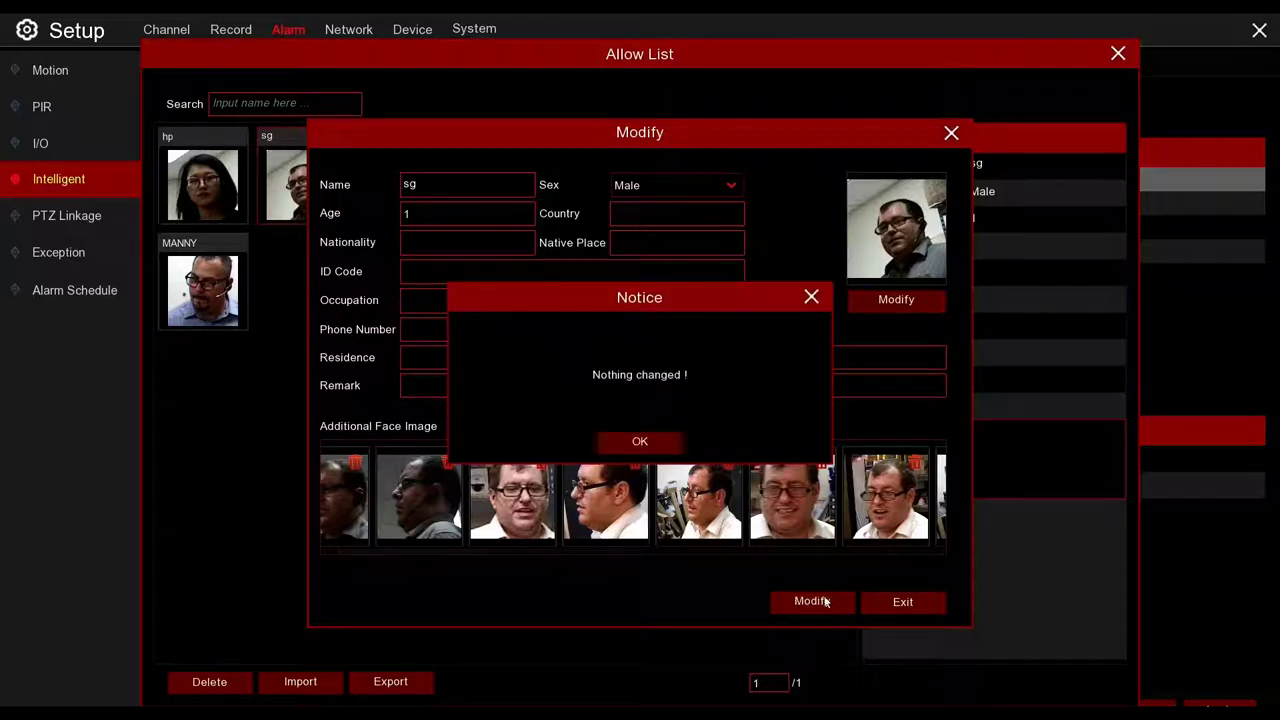
pyautogui.click(657, 445)
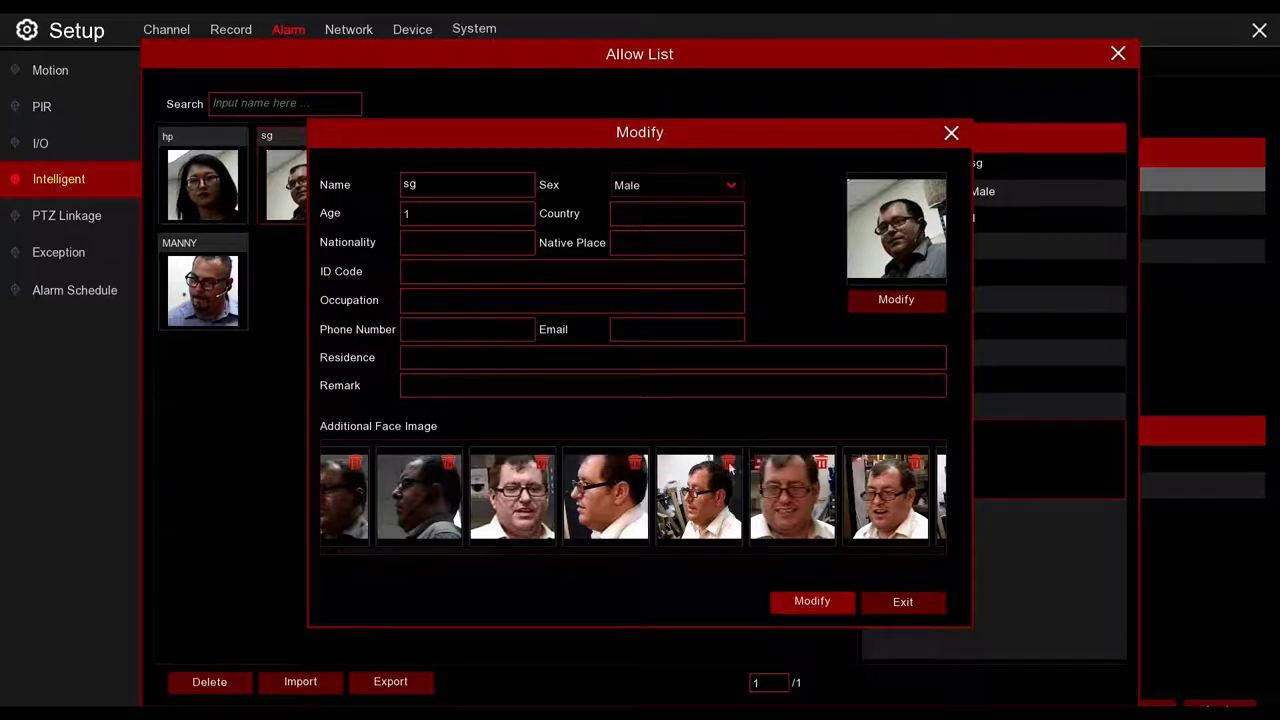
# Replace the entry's face image by selecting the six matching captures from 10:49:27 to 11:10:06 on 09/26/2019.
pyautogui.click(896, 300)
pyautogui.click(623, 356)
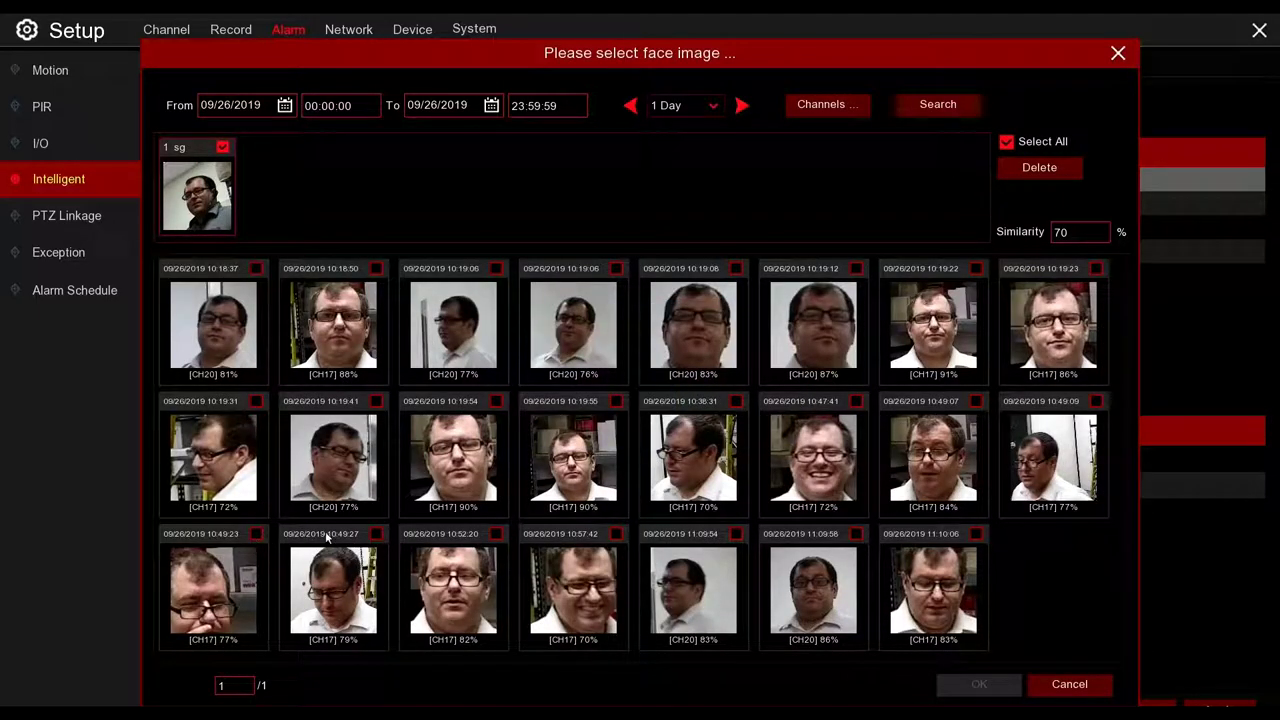
pyautogui.click(376, 533)
pyautogui.click(496, 533)
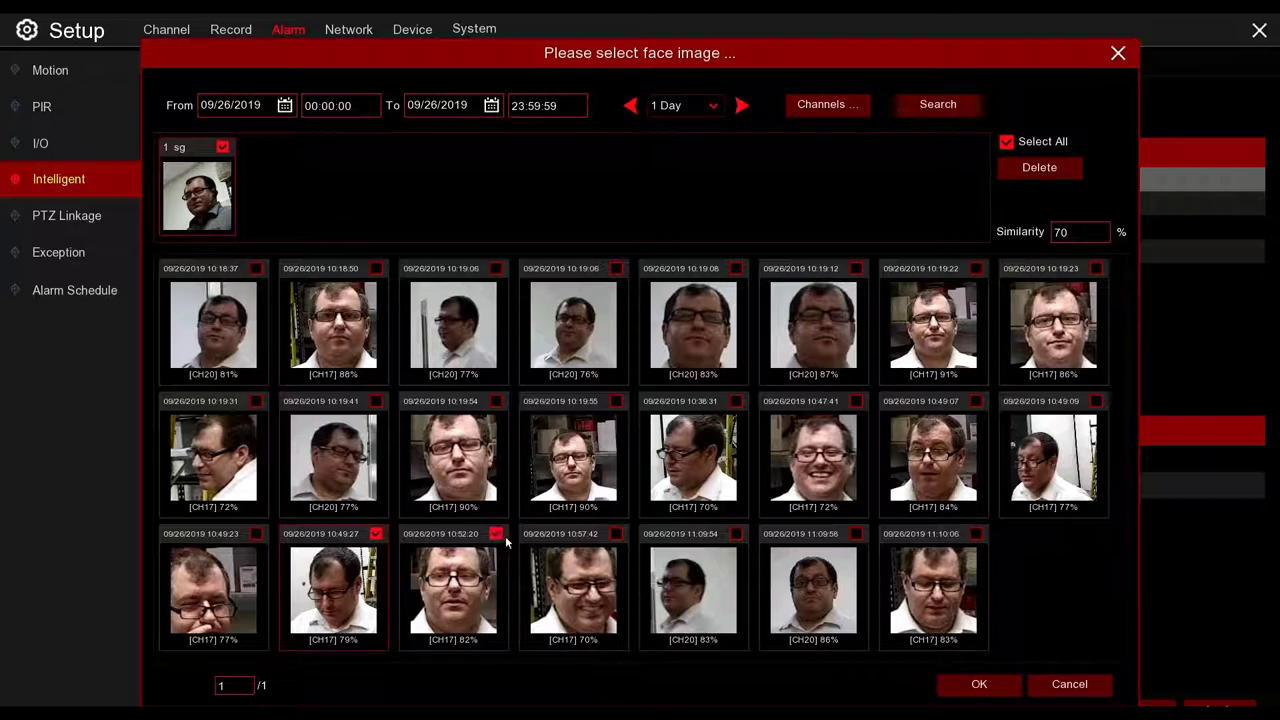
pyautogui.click(616, 533)
pyautogui.click(737, 534)
pyautogui.click(856, 533)
pyautogui.click(976, 534)
pyautogui.click(980, 687)
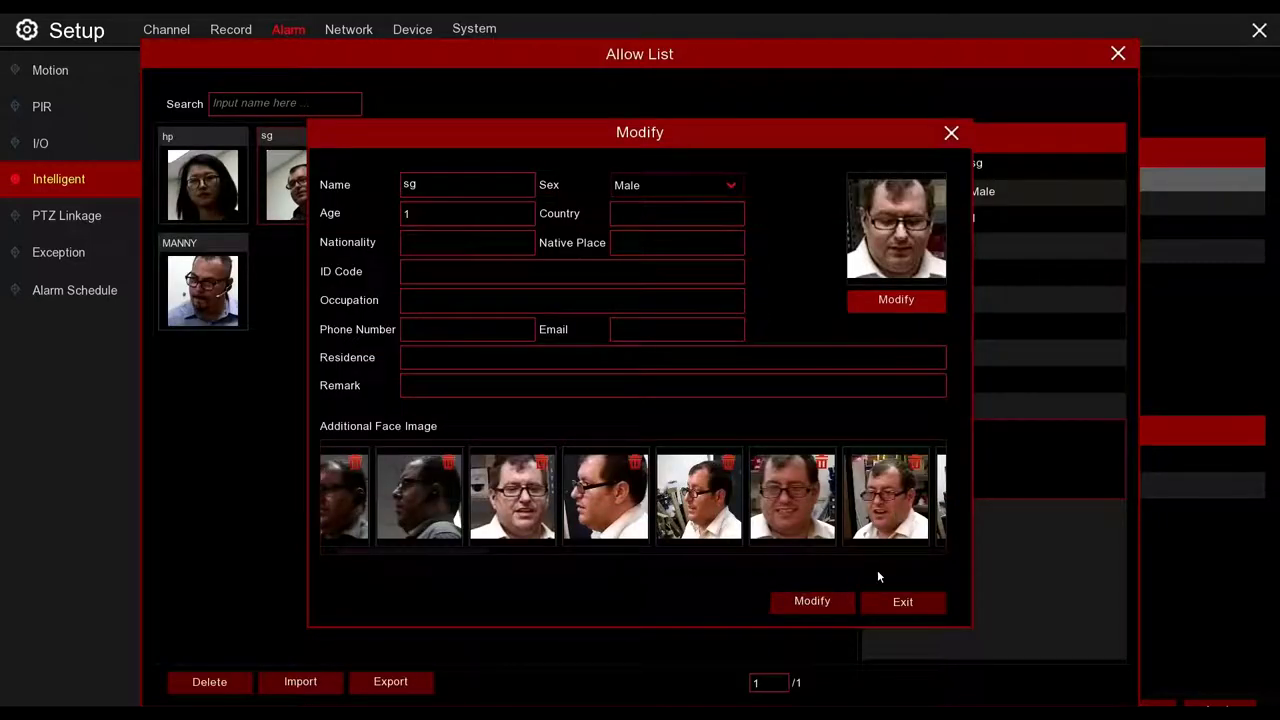
# Save the modified face entry, look through its additional face images, and return to the Allow List.
pyautogui.click(814, 603)
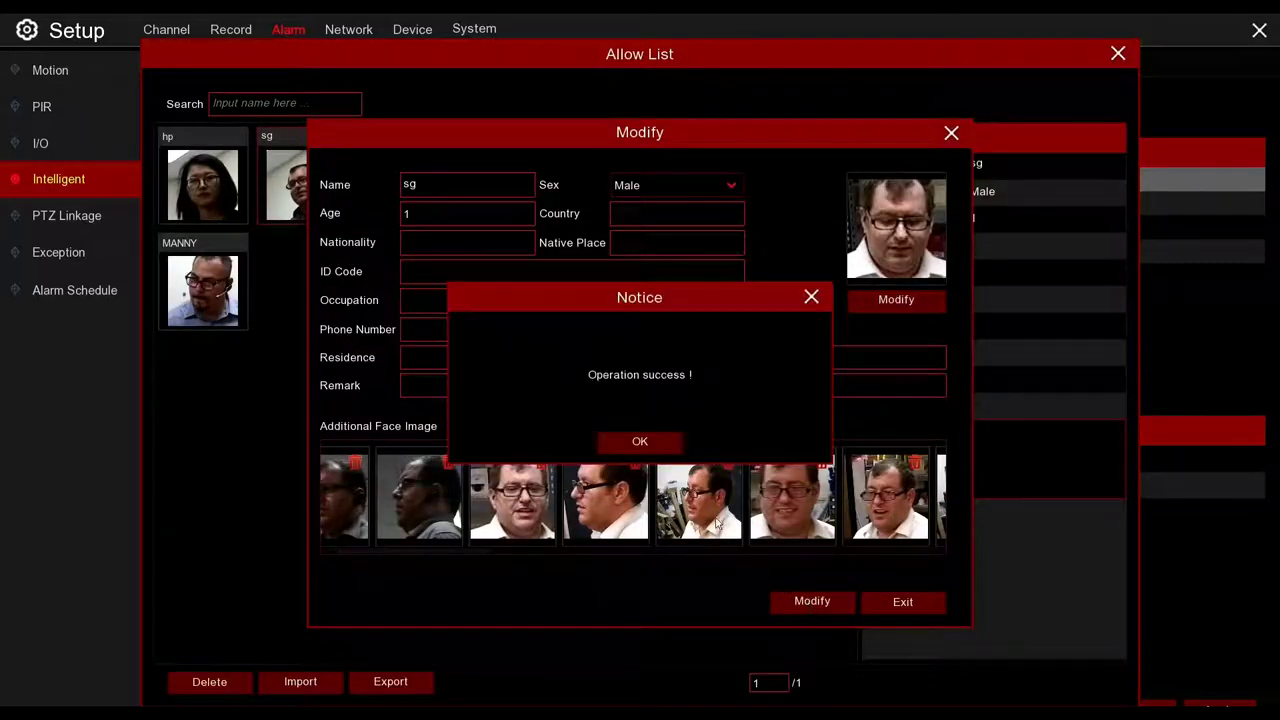
pyautogui.click(641, 446)
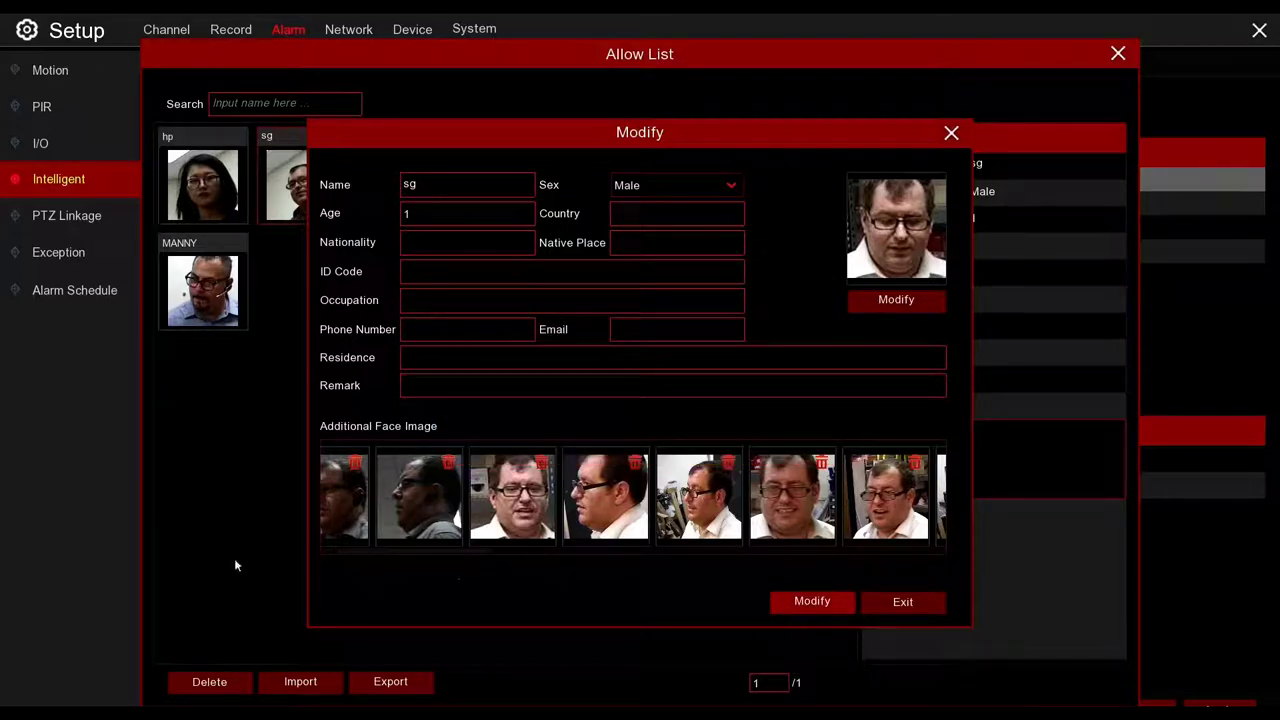
pyautogui.moveTo(350, 553); pyautogui.dragTo(402, 582)
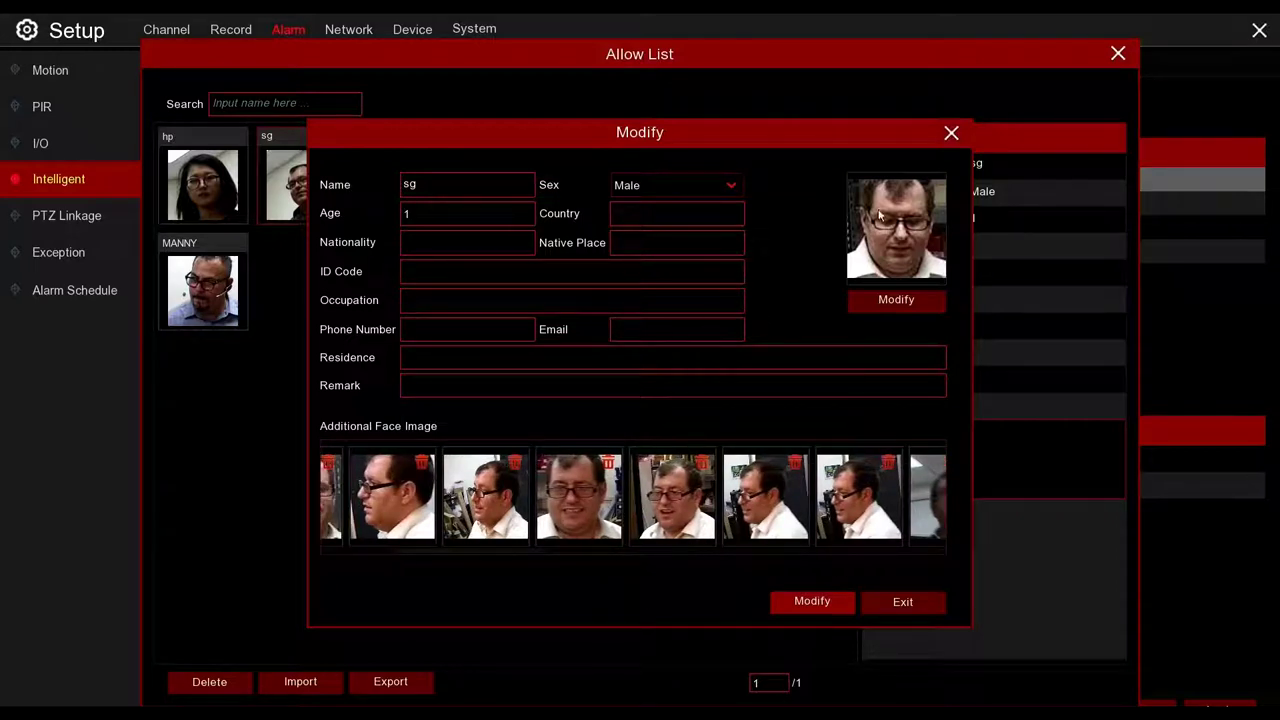
pyautogui.click(951, 133)
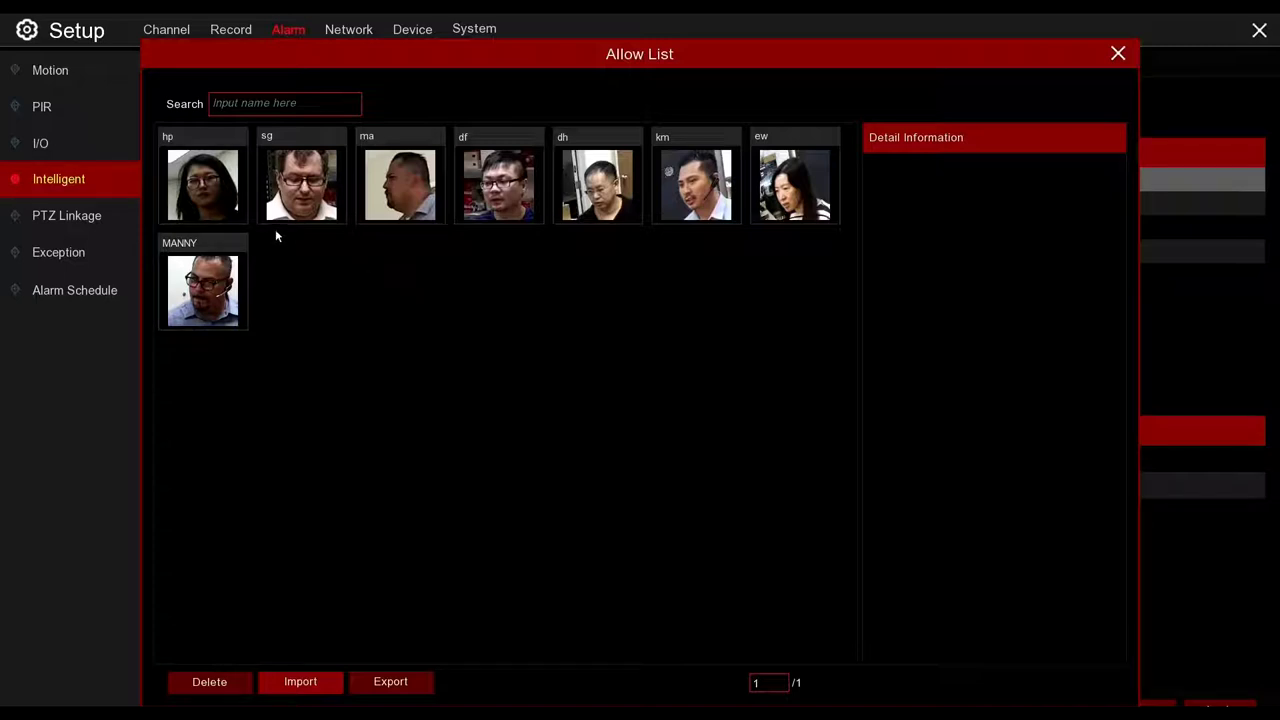
# View the details and available actions for the last Allow List entry, and return to the live view.
pyautogui.rightClick(214, 296)
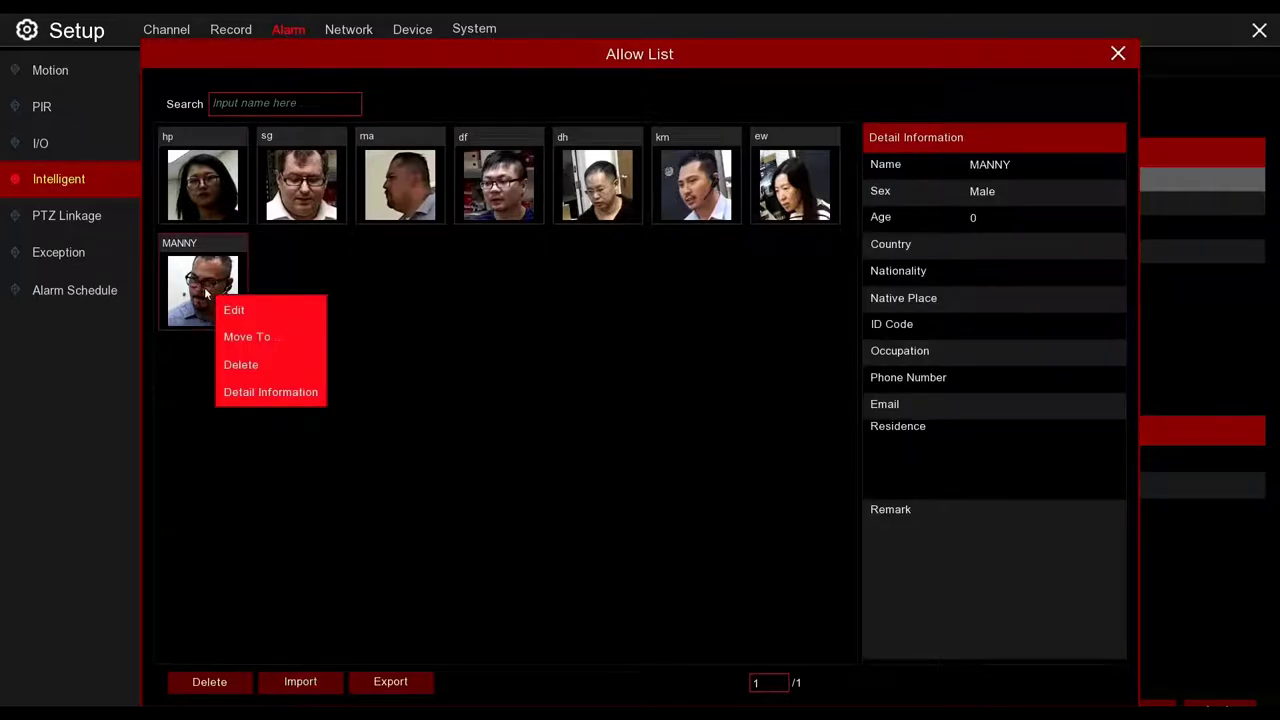
pyautogui.click(185, 383)
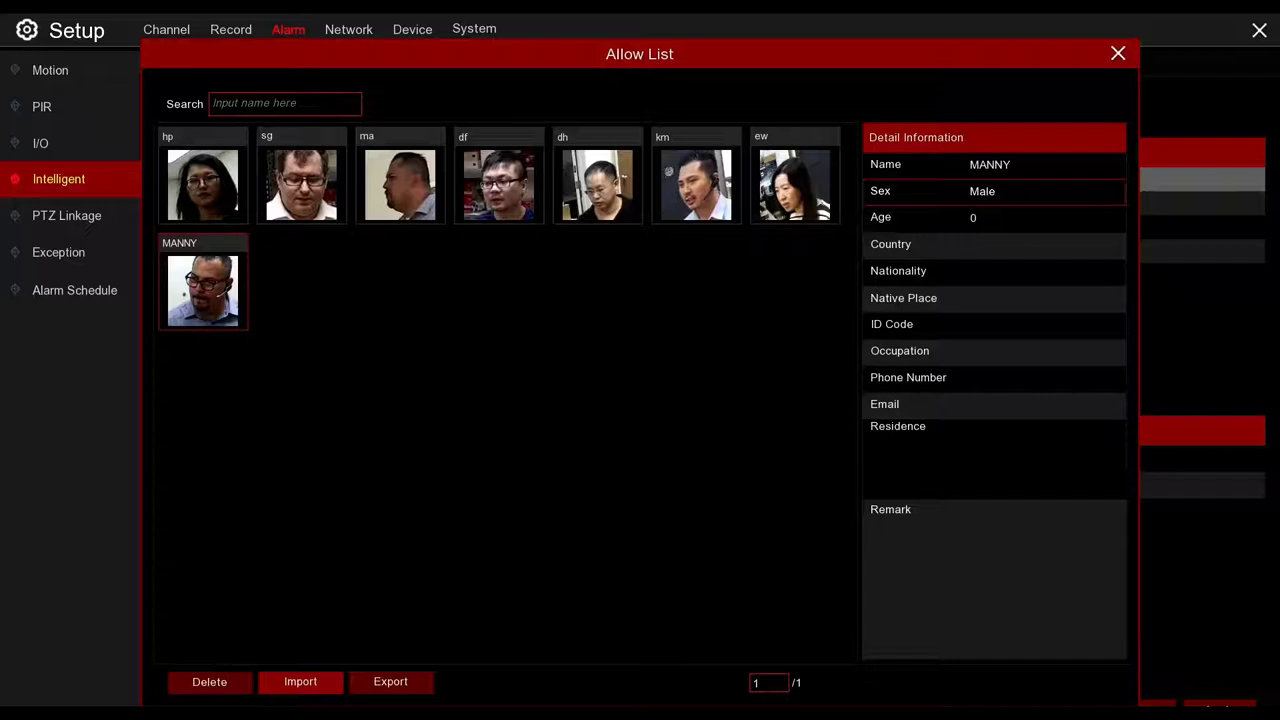
pyautogui.rightClick(656, 304)
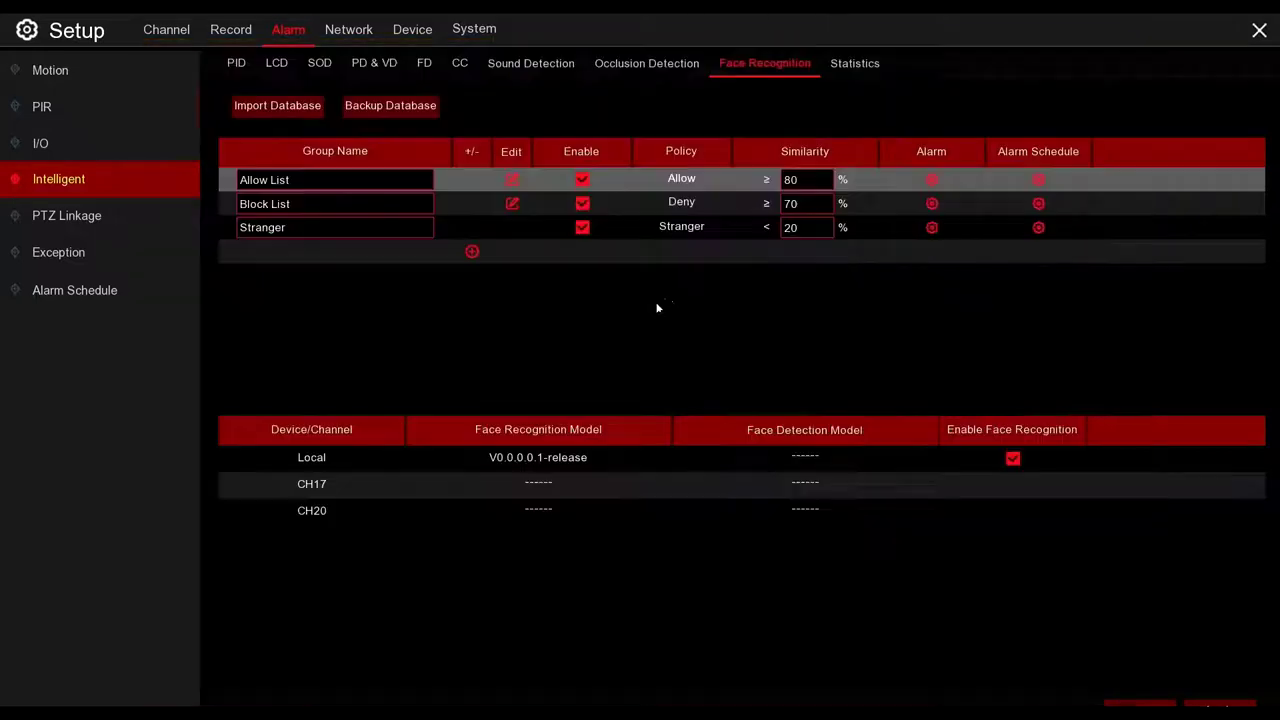
pyautogui.rightClick(732, 332)
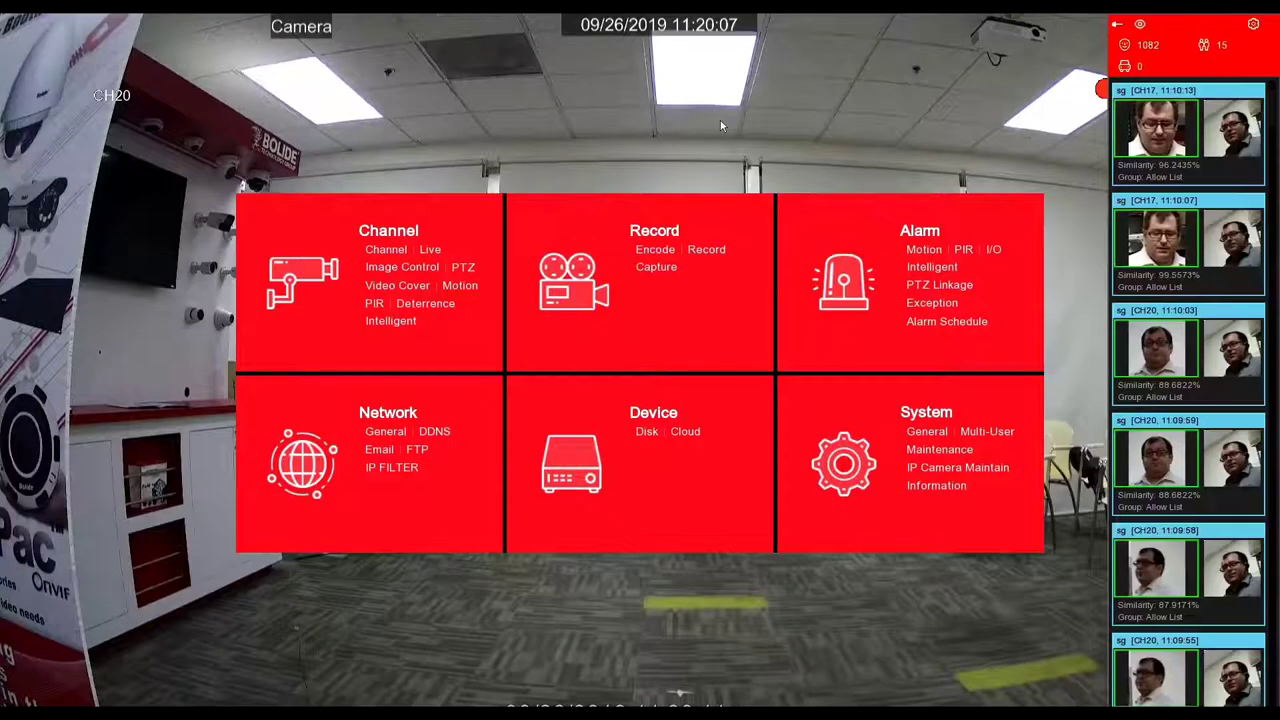
pyautogui.rightClick(630, 154)
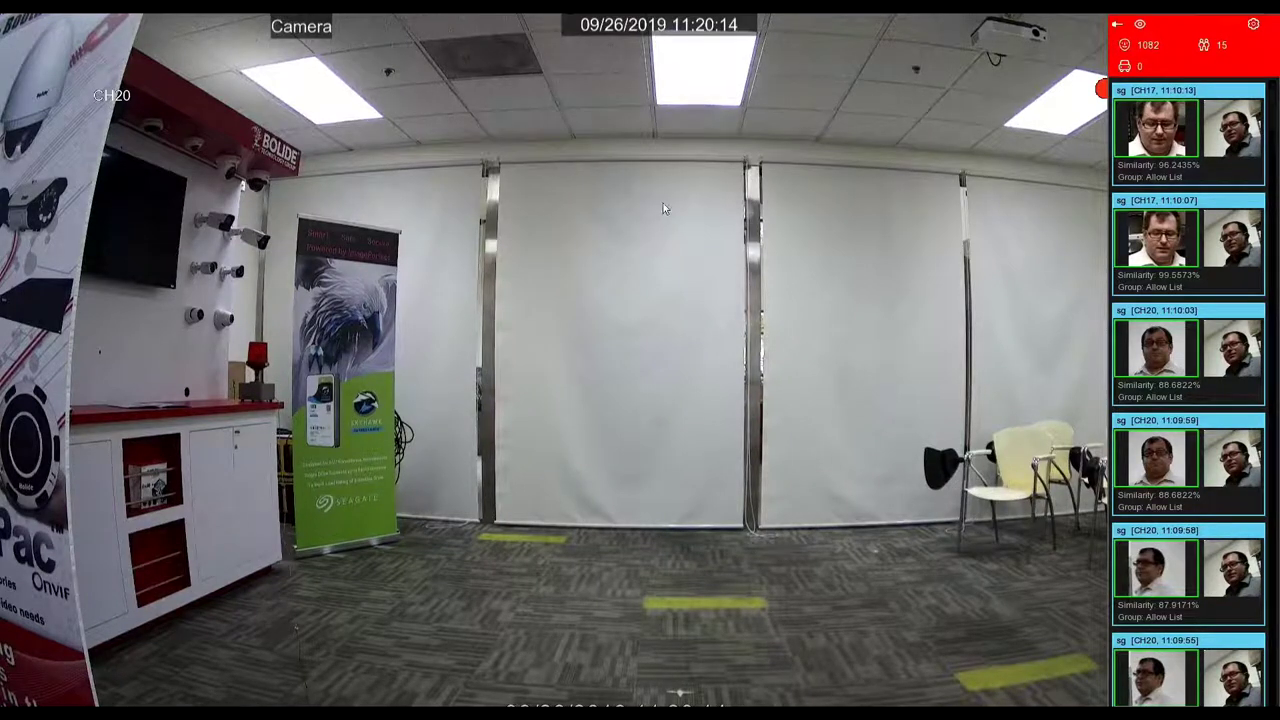
# Run Fast Compare on the CH20 11:09:58 face event, play the matching 10:49:09 recording, and return to the live view.
pyautogui.rightClick(1142, 570)
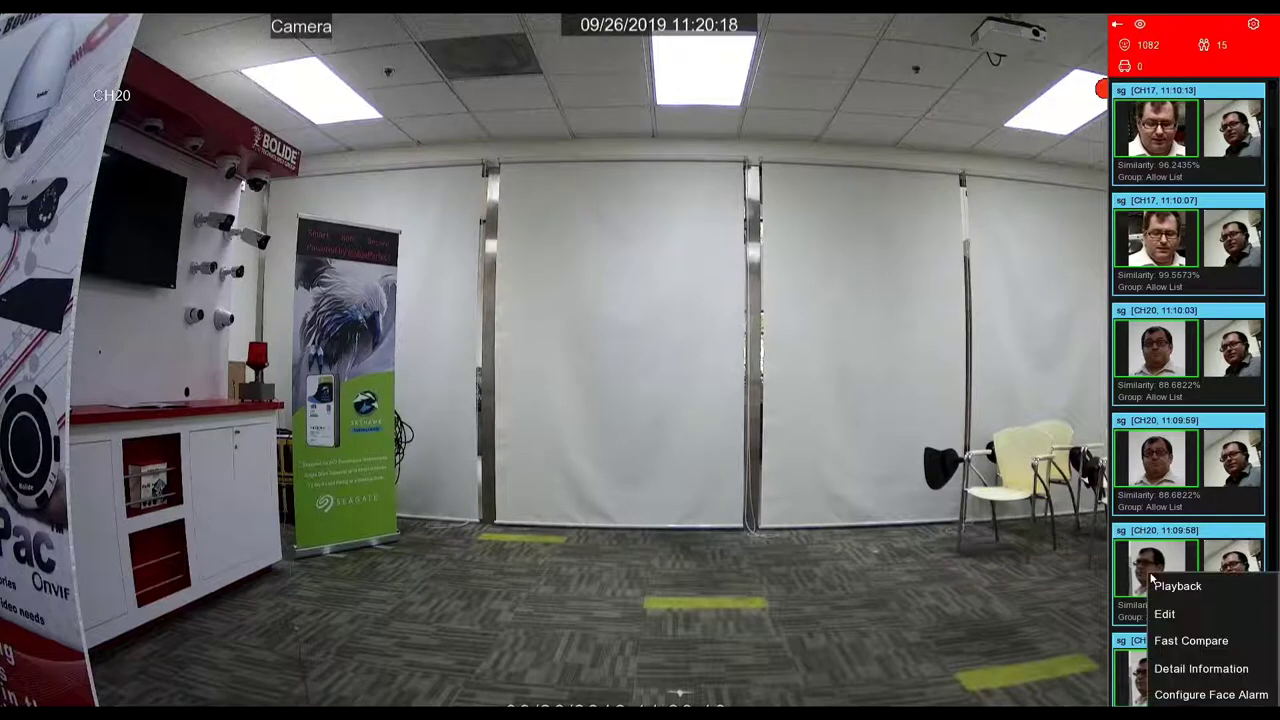
pyautogui.click(1185, 641)
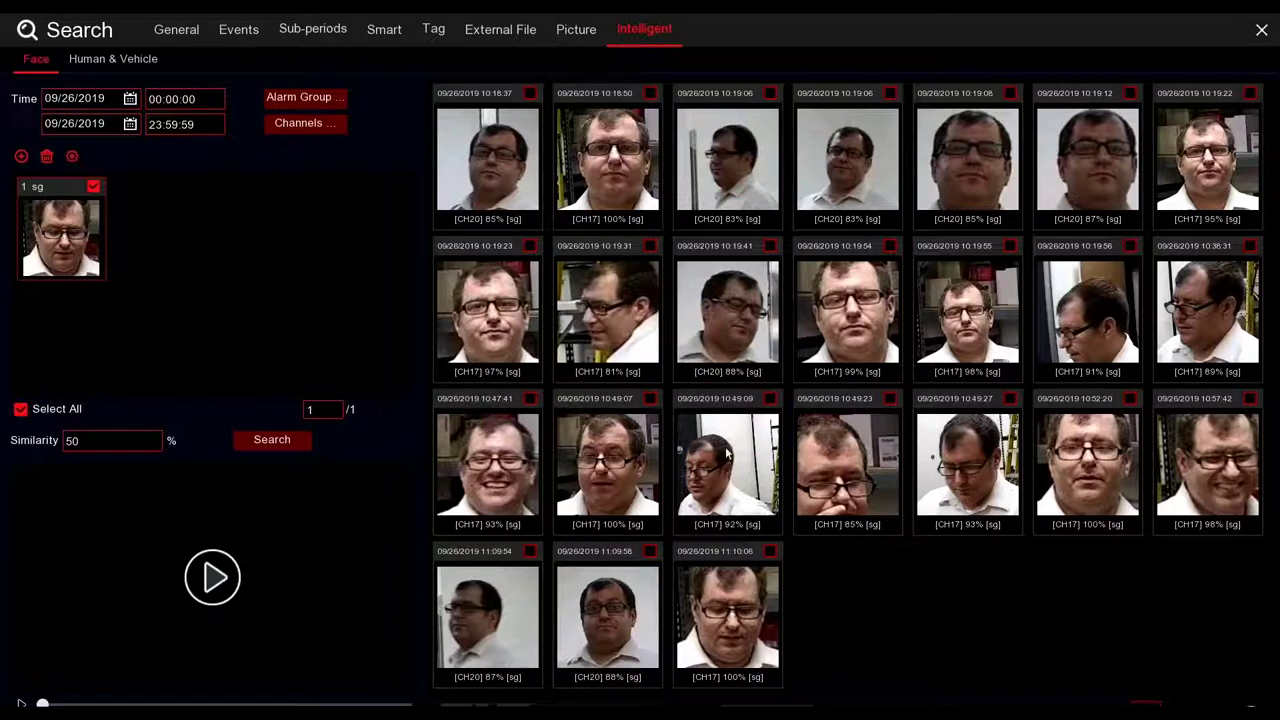
pyautogui.doubleClick(741, 415)
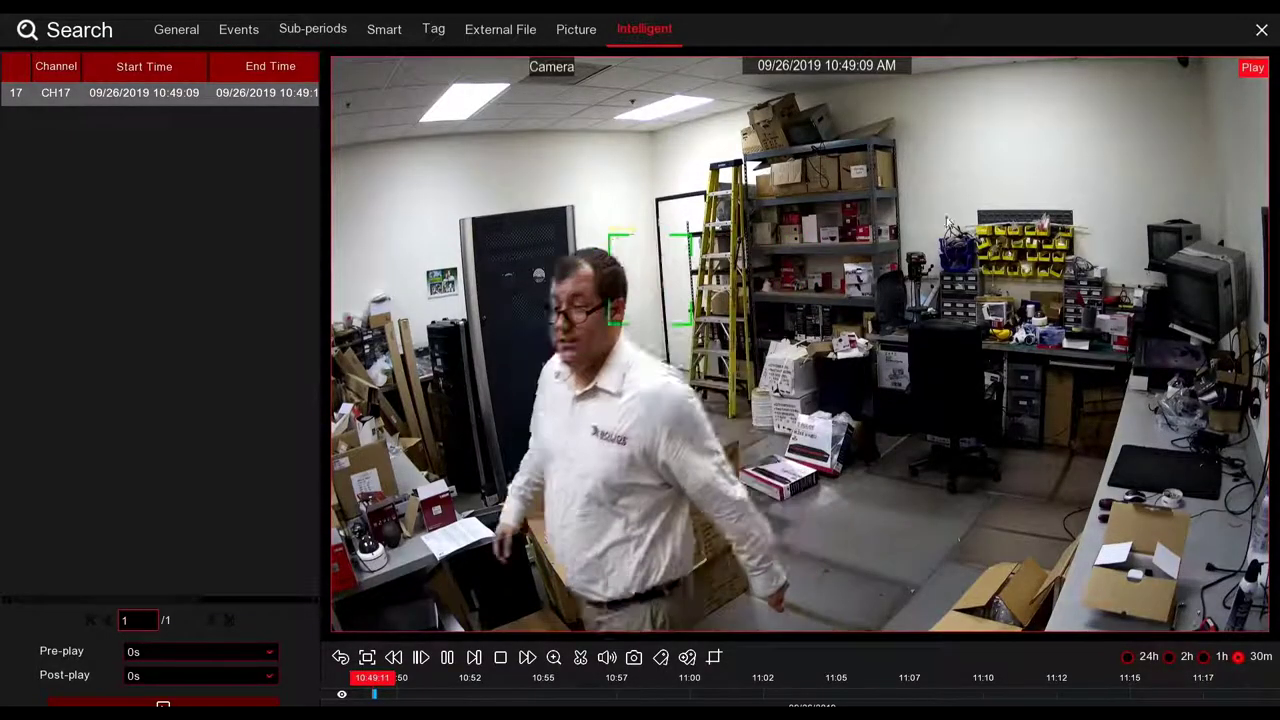
pyautogui.click(1261, 30)
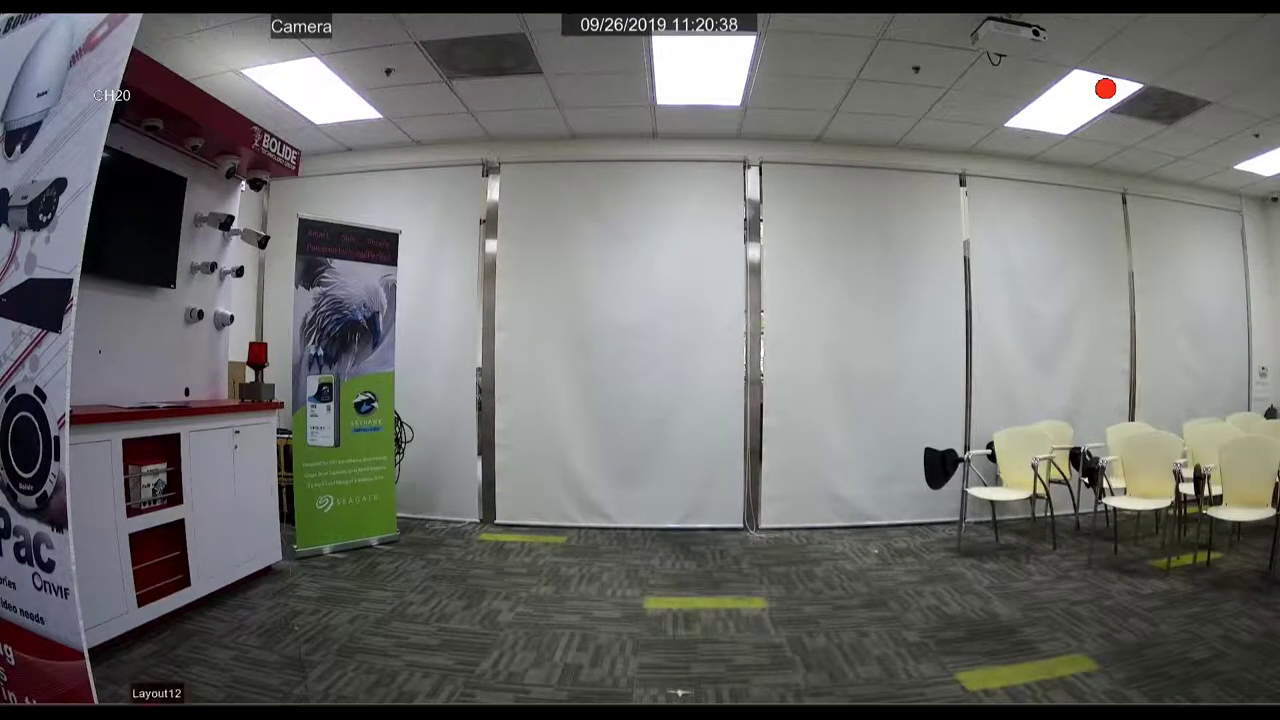
pyautogui.rightClick(86, 640)
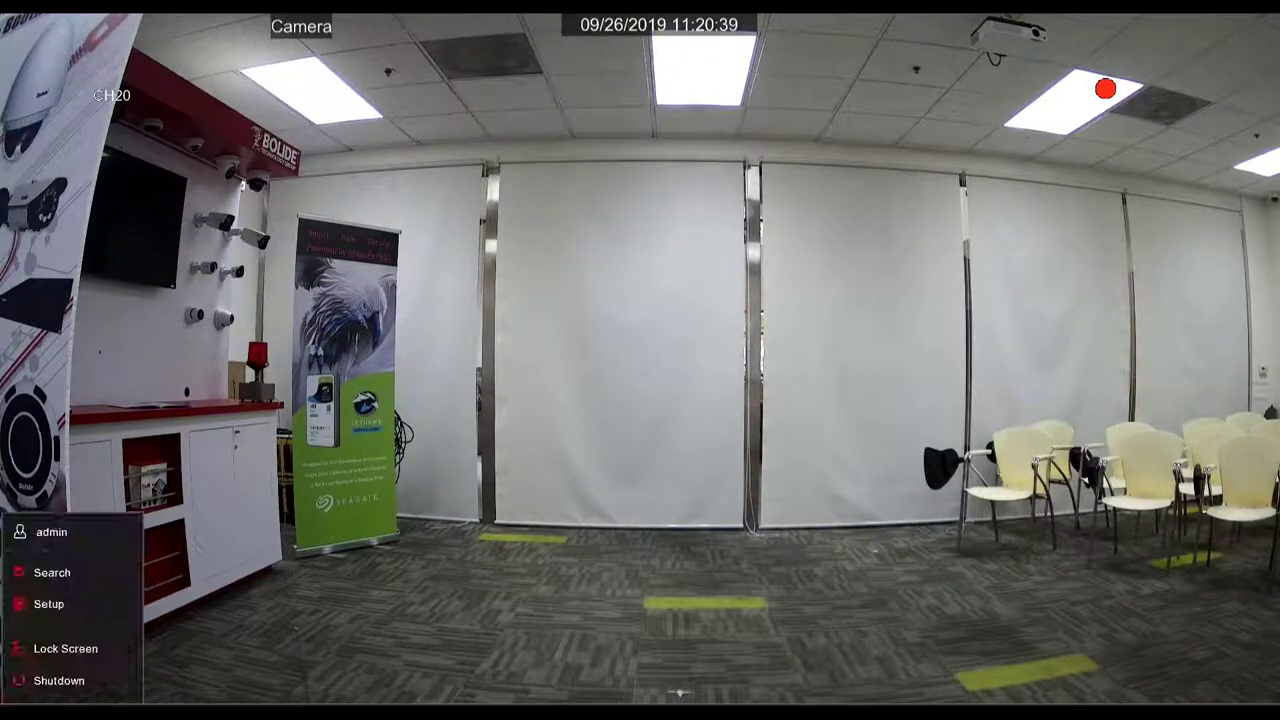
pyautogui.click(91, 607)
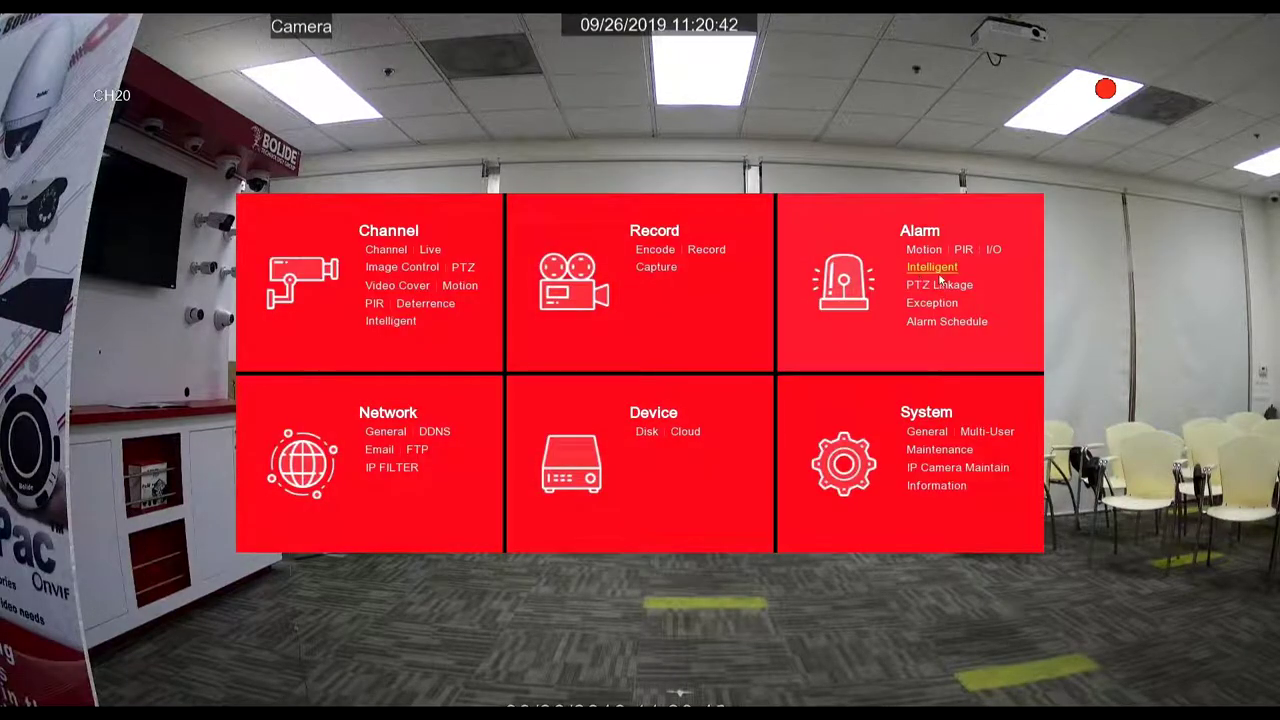
pyautogui.click(939, 276)
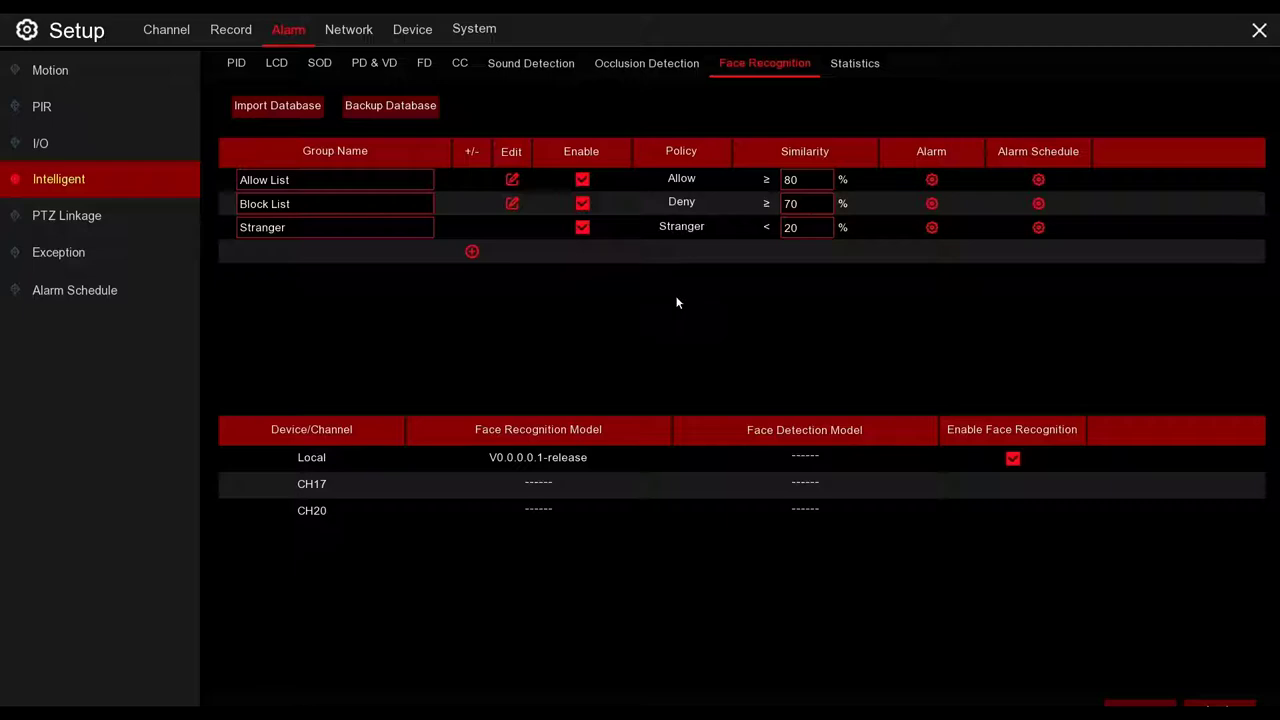
pyautogui.rightClick(592, 357)
pyautogui.rightClick(591, 357)
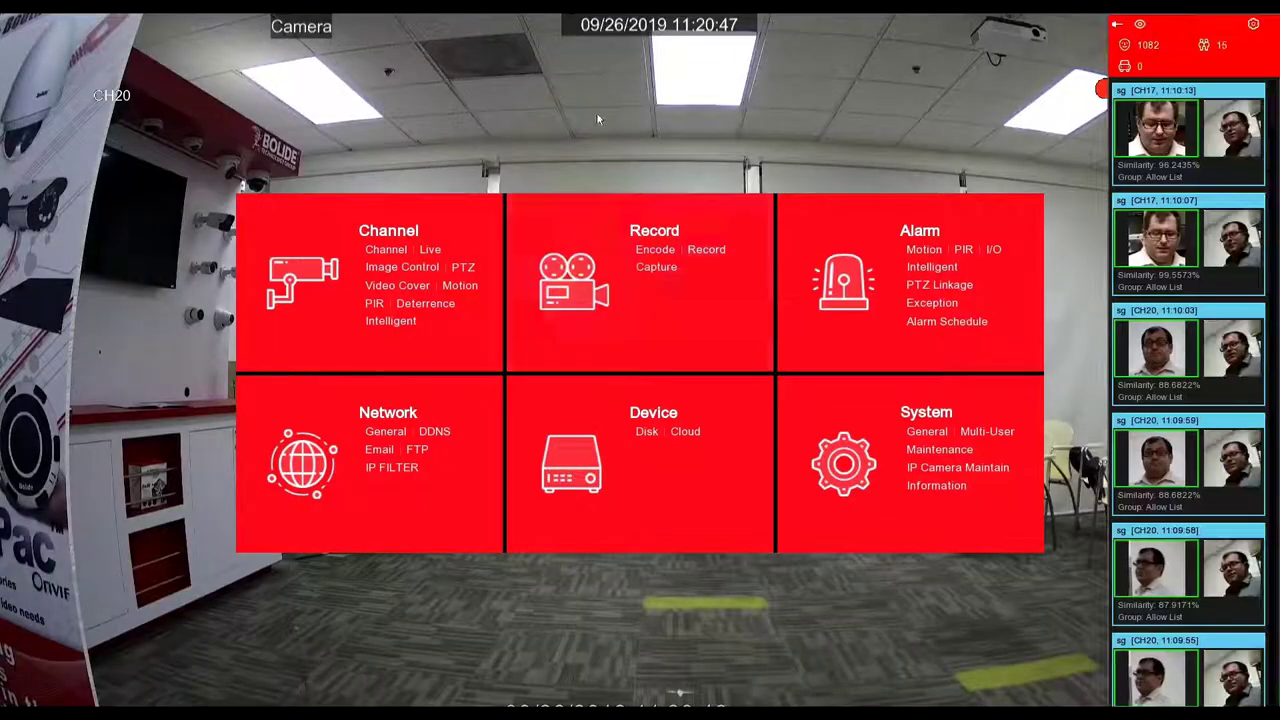
# Look through the day's captured faces in the intelligent face search, and return to the live view.
pyautogui.rightClick(678, 690)
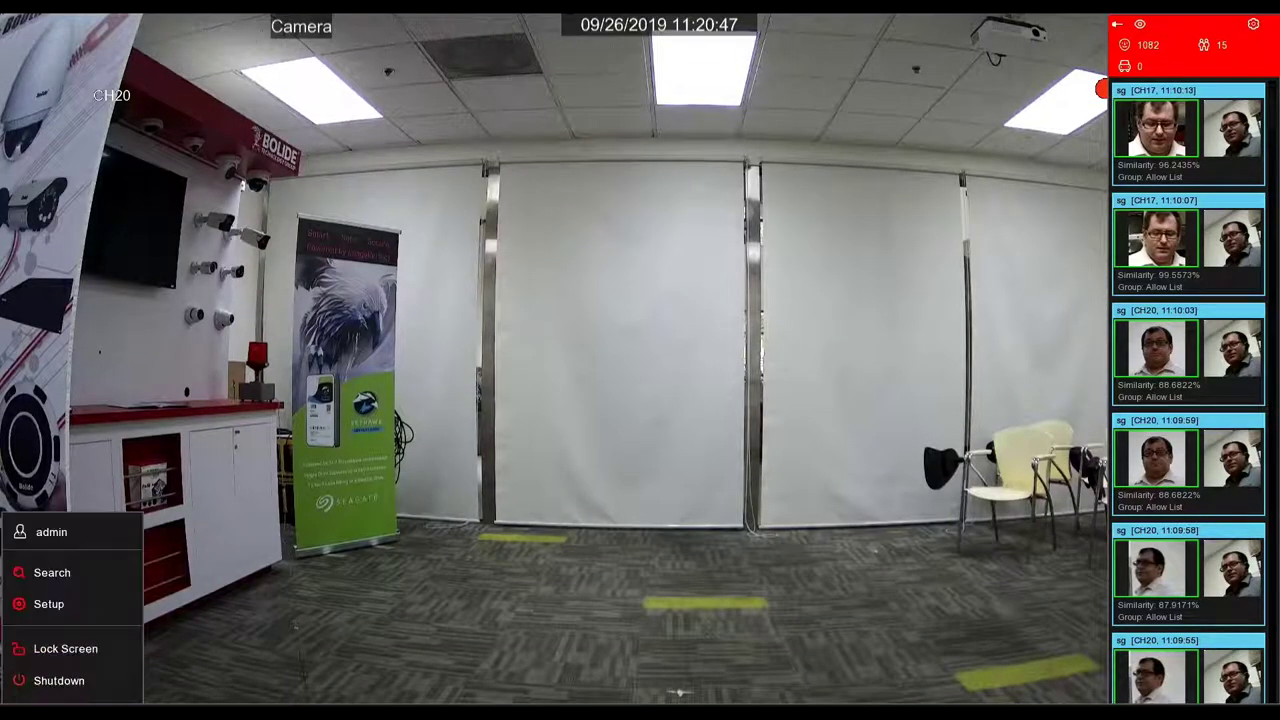
pyautogui.click(56, 578)
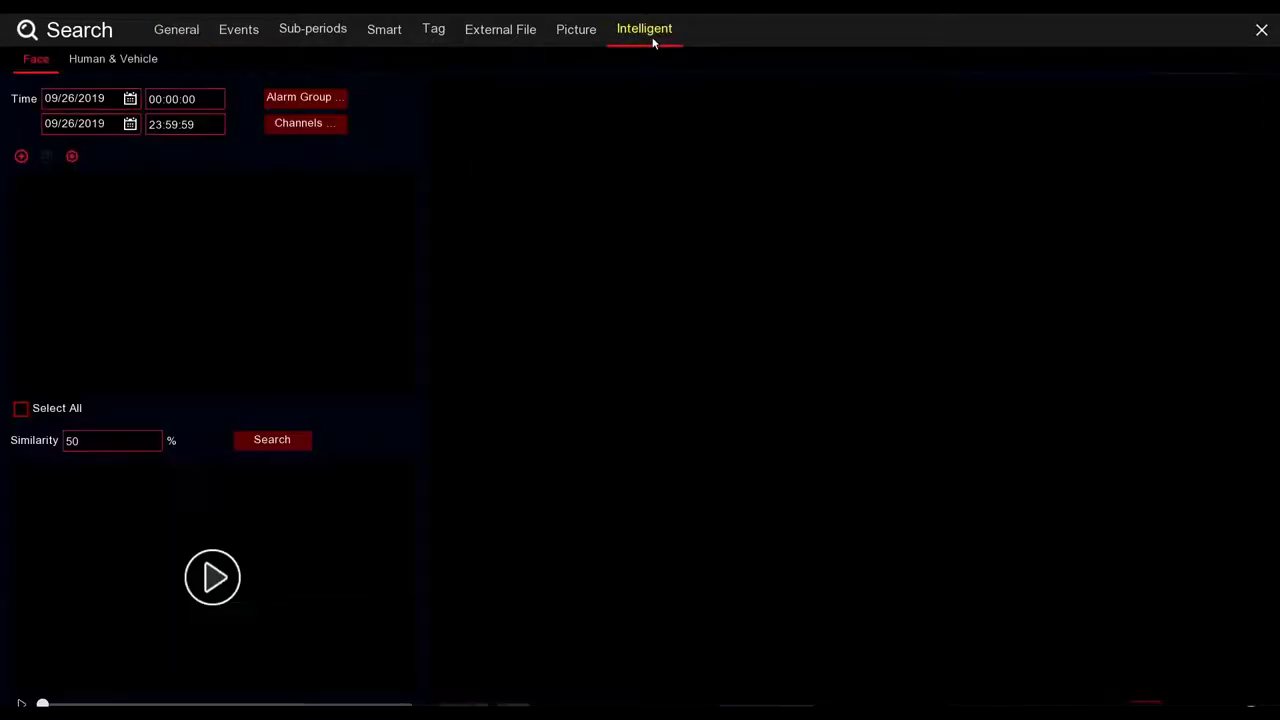
pyautogui.click(645, 29)
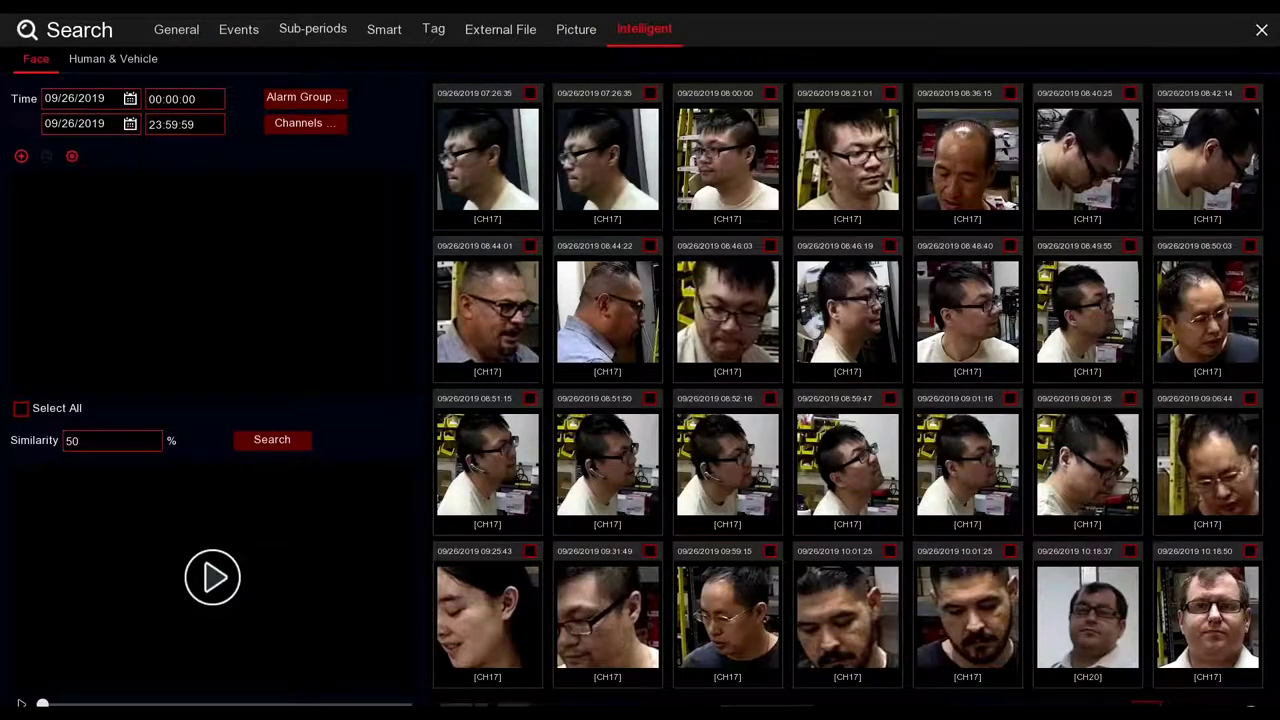
pyautogui.scroll(-1, 847, 385)
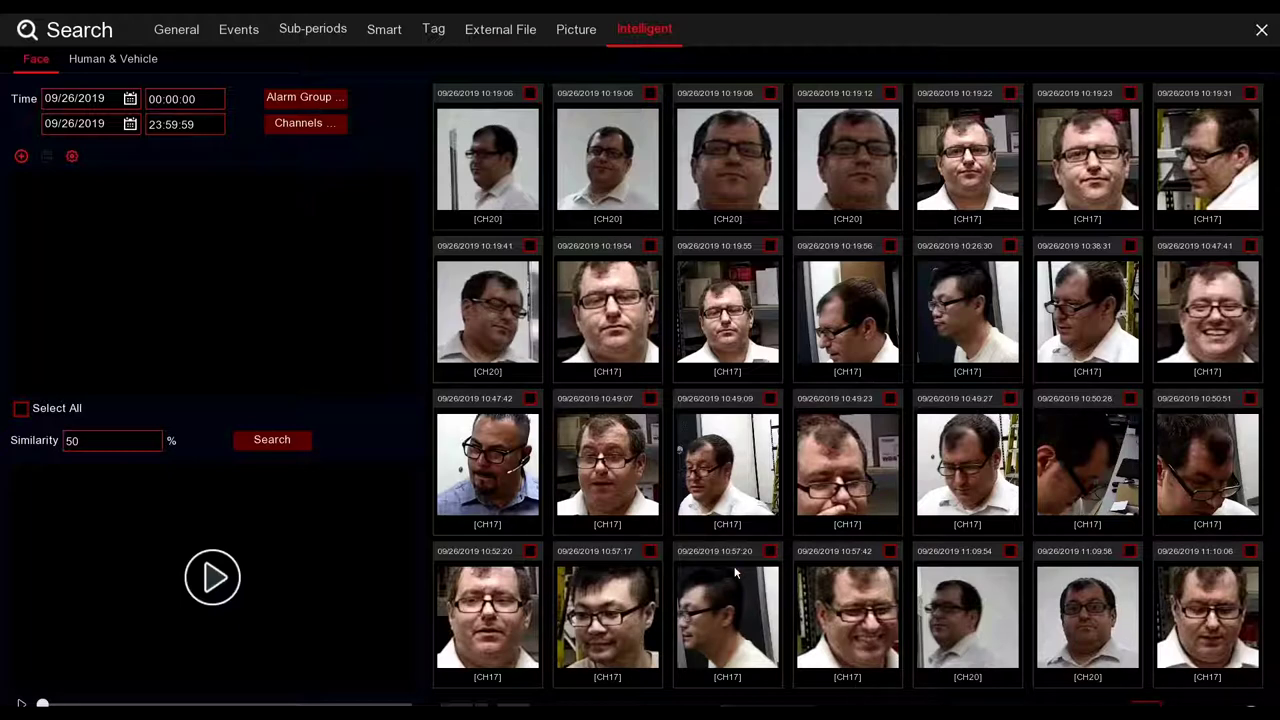
pyautogui.click(1263, 31)
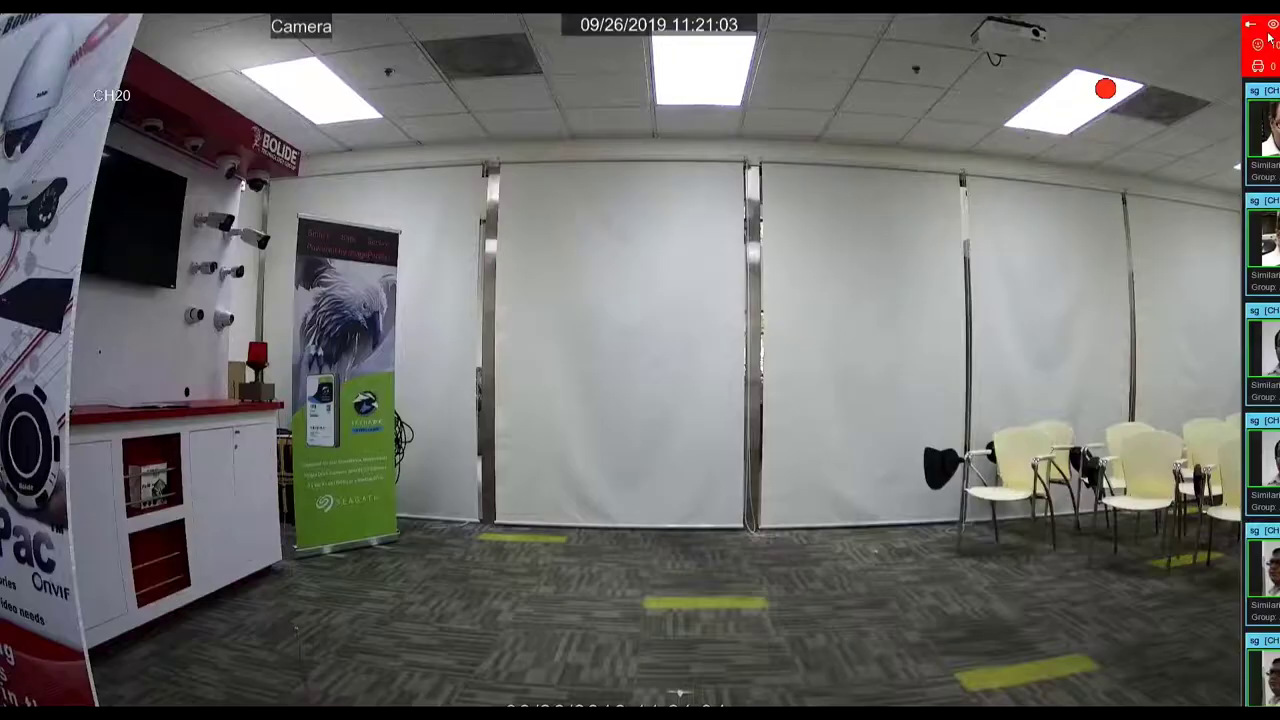